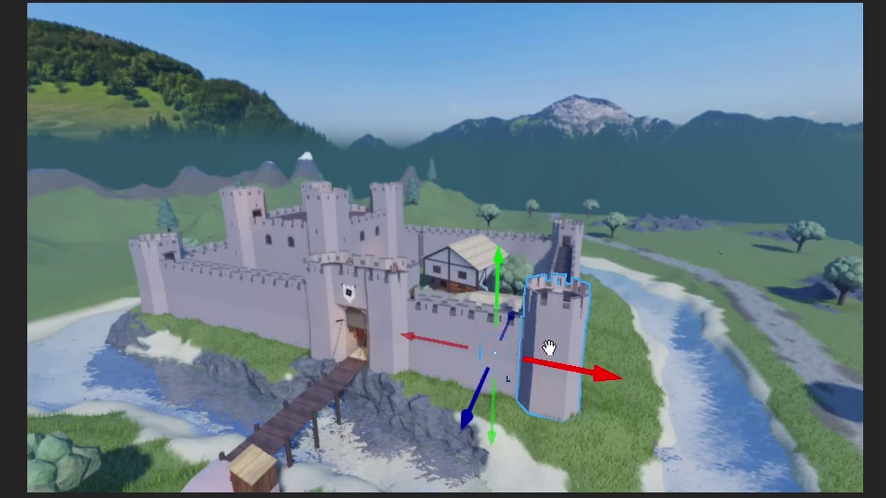
key(w)
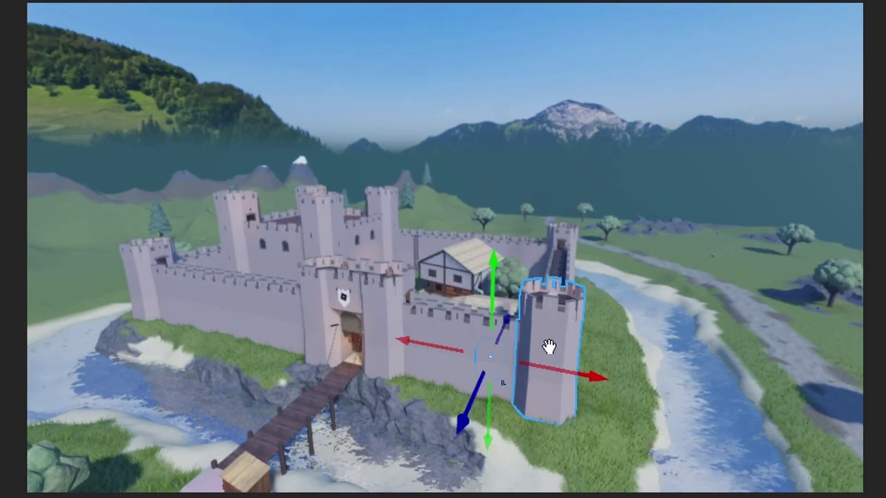
right_drag(549, 348, 549, 347)
key(a)
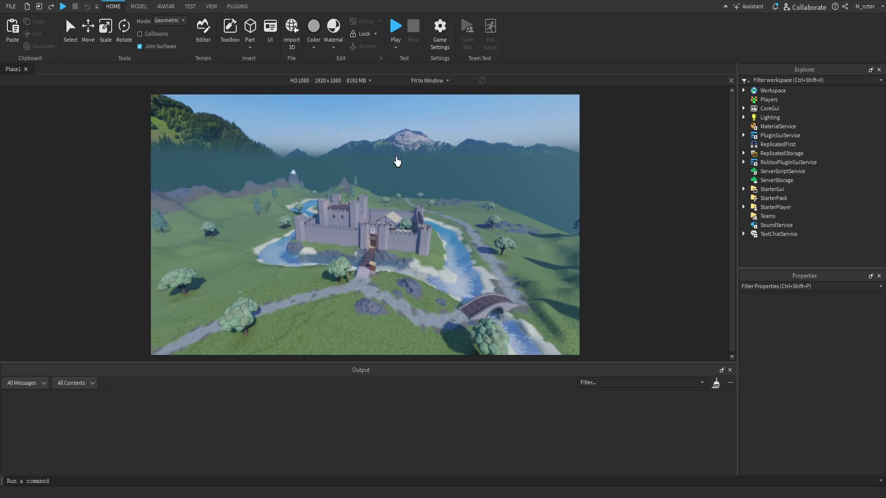
Save the beta features with Assistant Preview enabled, postponing the restart, and open the Assistant.
click(17, 7)
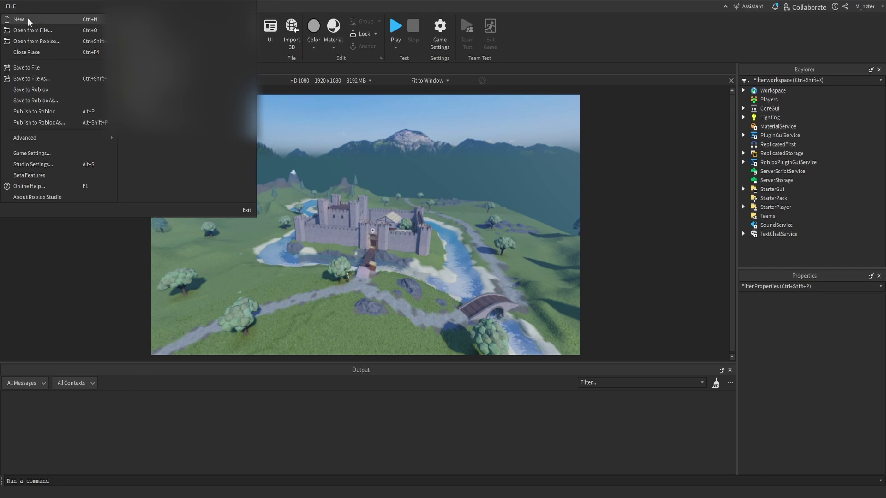
click(69, 176)
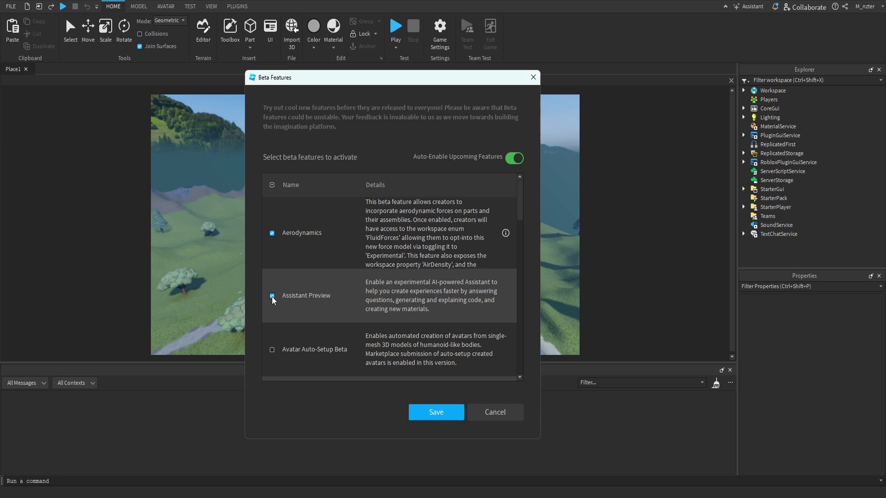
click(429, 412)
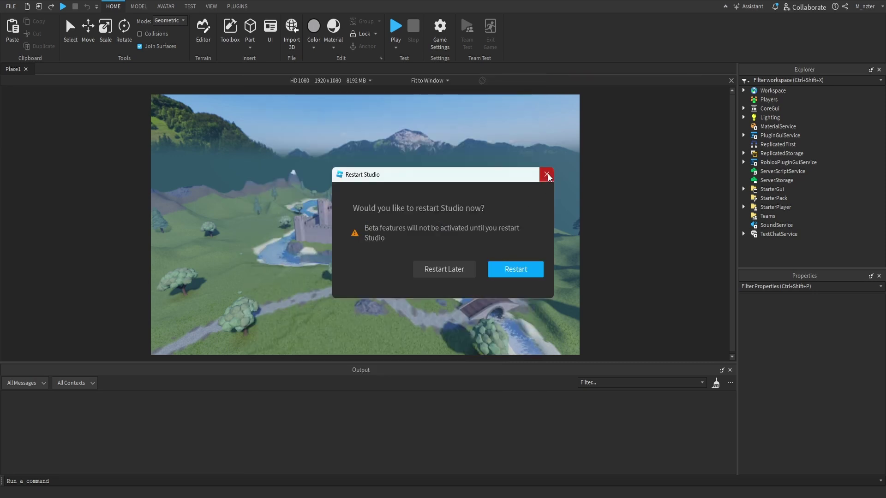
click(443, 272)
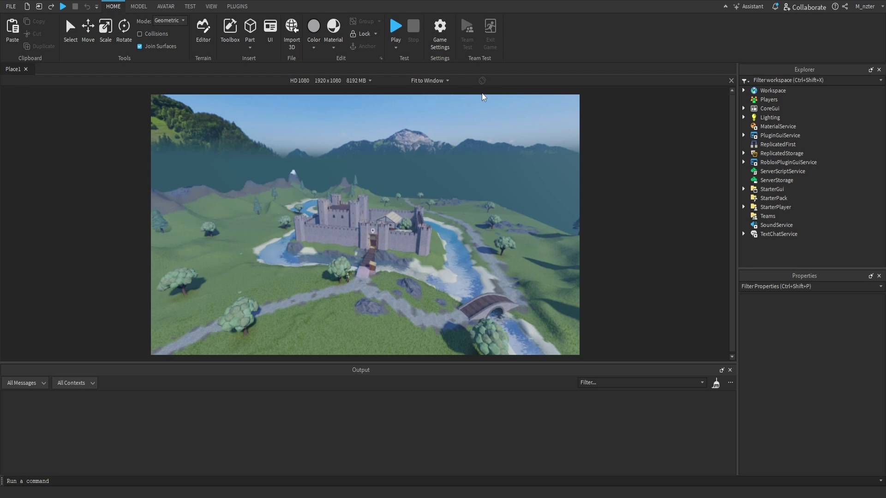
click(760, 10)
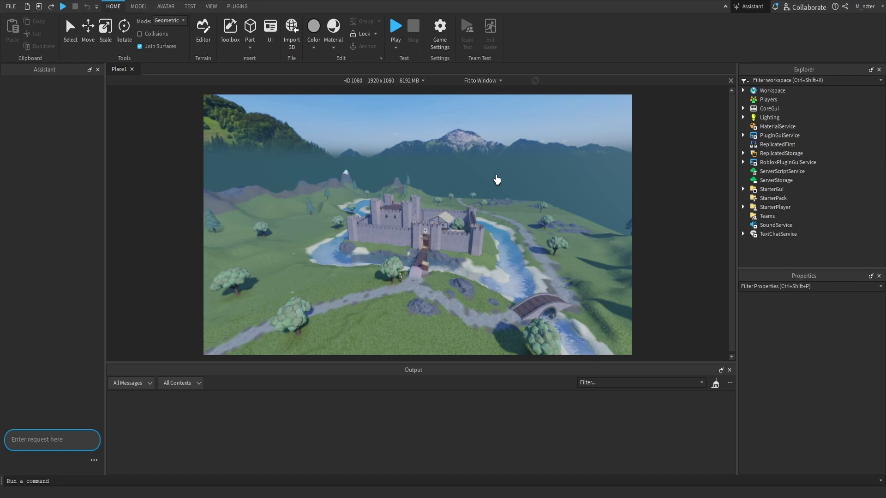
Find the Tree model inside the Workspace's Foliage folder, select it and focus the camera on it.
key(w)
right_drag(497, 180, 447, 253)
click(744, 90)
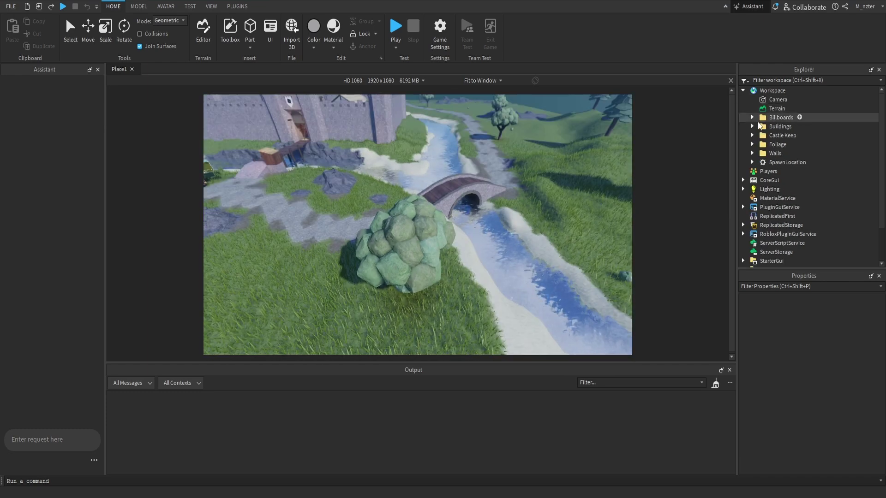
click(752, 144)
scroll(774, 166, down, 10)
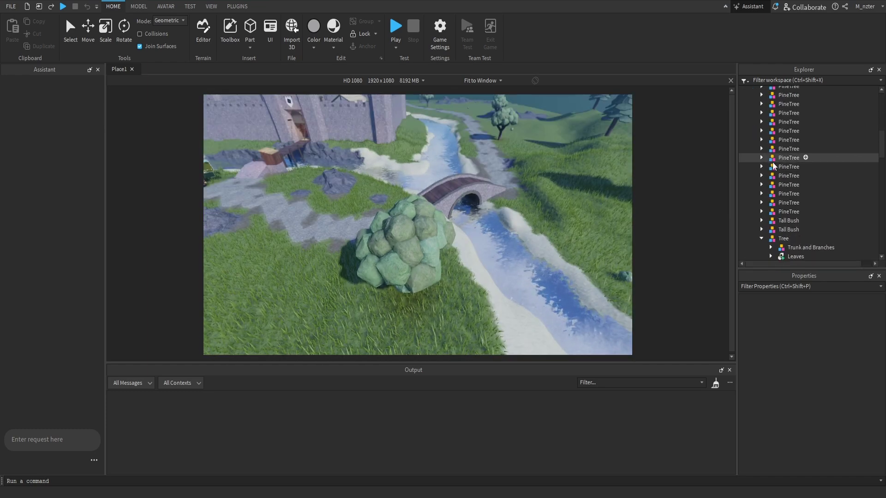
scroll(774, 166, down, 3)
click(784, 187)
key(f)
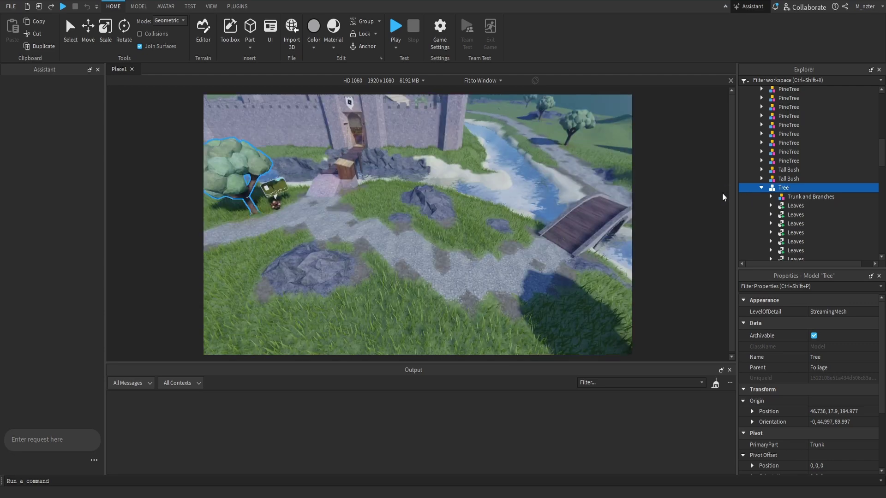
Examine the properties of several Leaves parts inside the selected Tree model.
scroll(773, 167, down, 3)
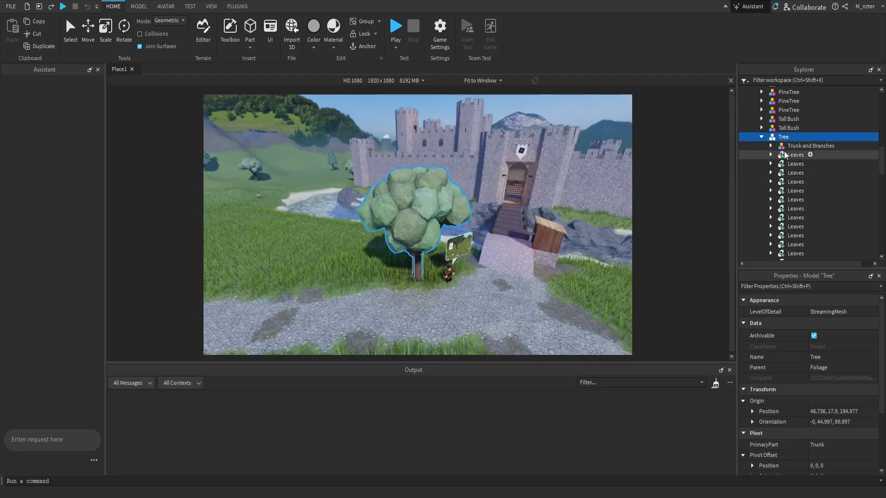
click(787, 155)
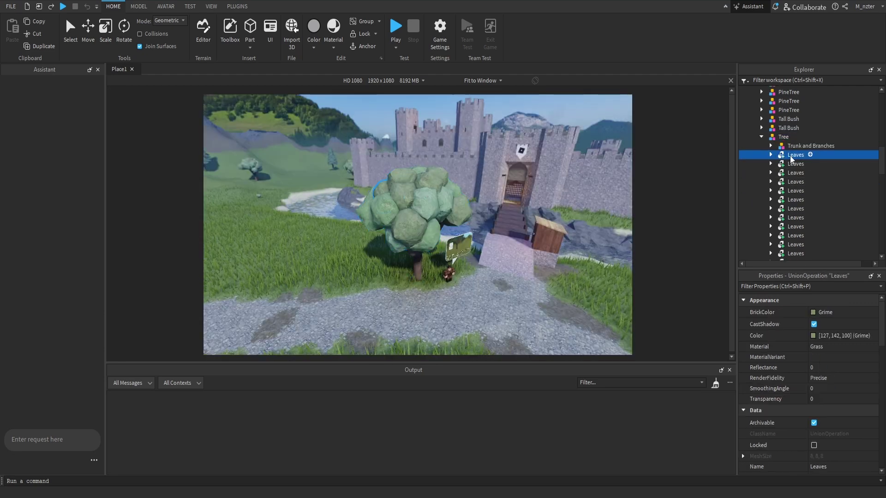
scroll(798, 167, down, 3)
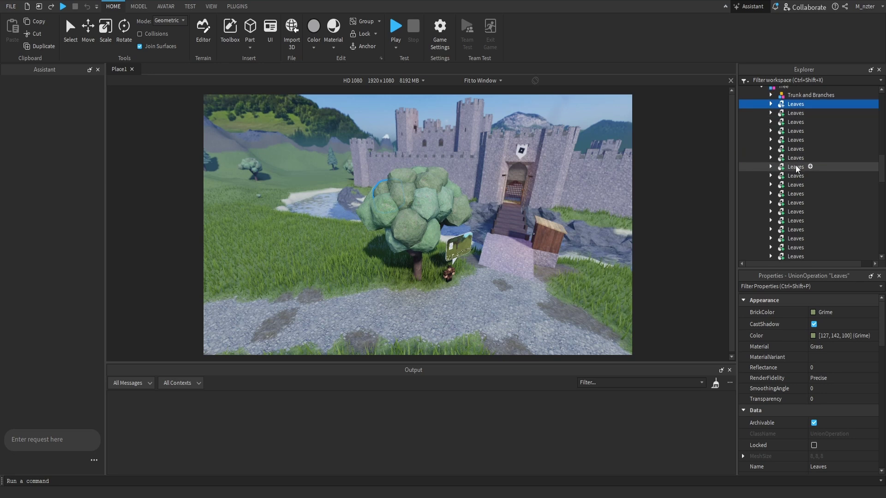
click(795, 169)
scroll(795, 169, up, 3)
click(794, 189)
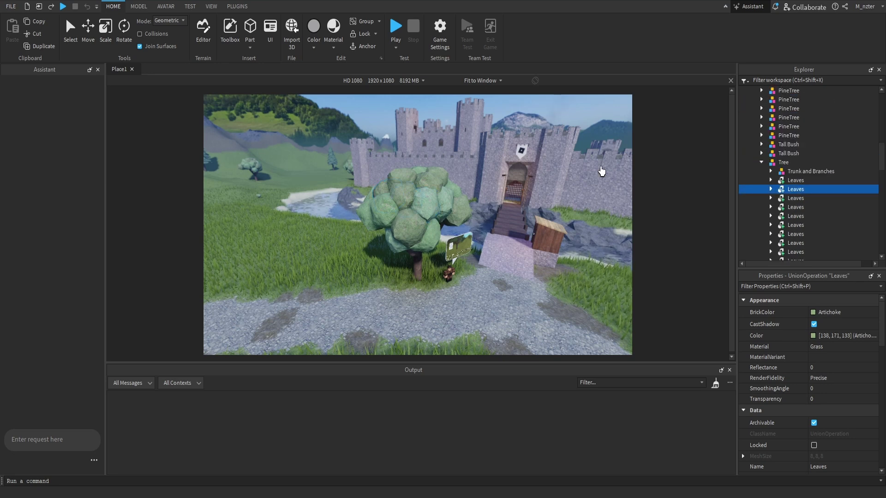
Send the Assistant the request "Recolor the Leaves part of each Tree model to Yellow".
click(81, 438)
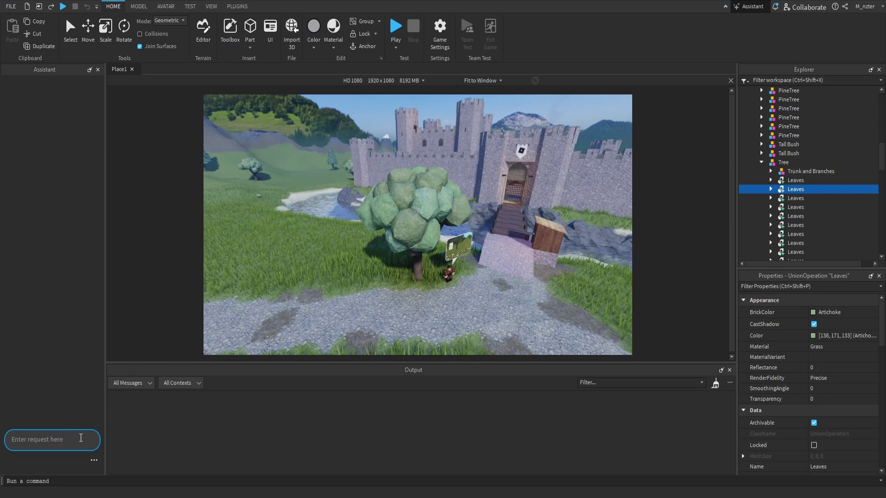
text(Re)
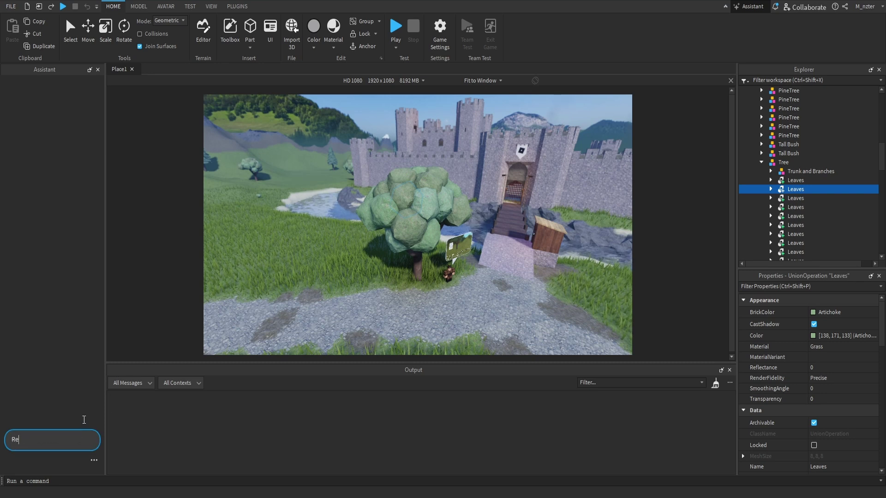
text(color the Leaves part)
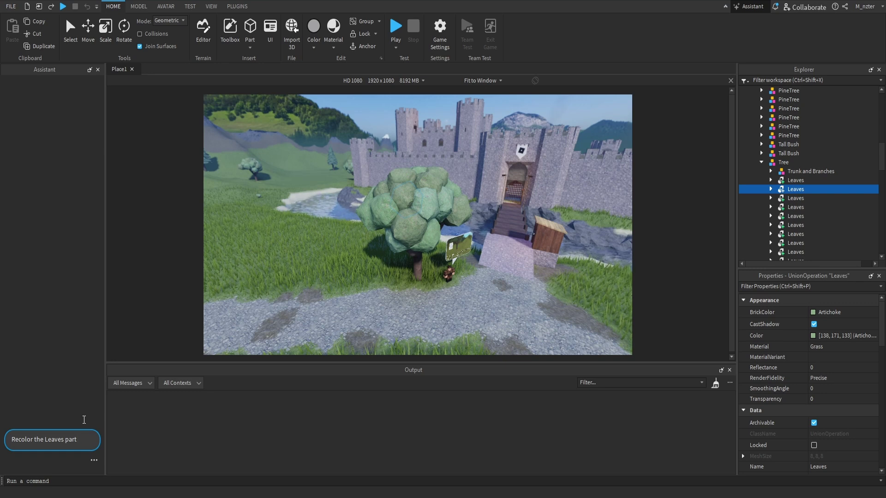
text(of each T)
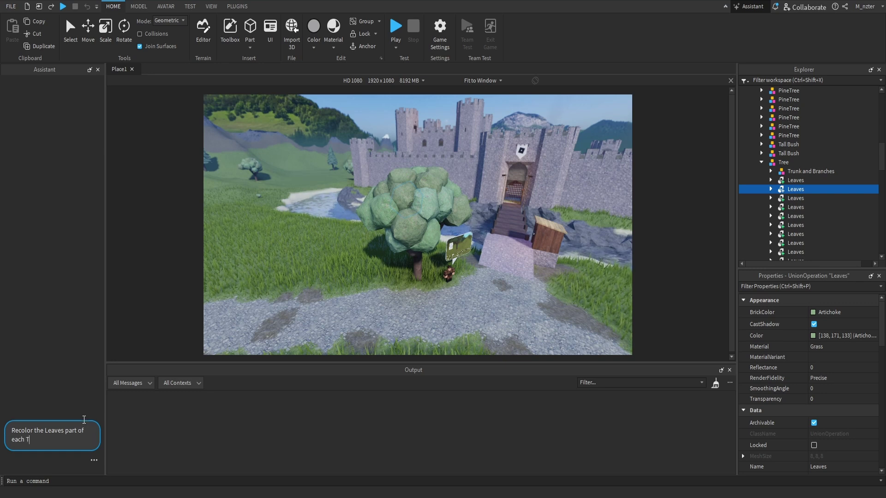
text(ree model to Yellow)
key(Return)
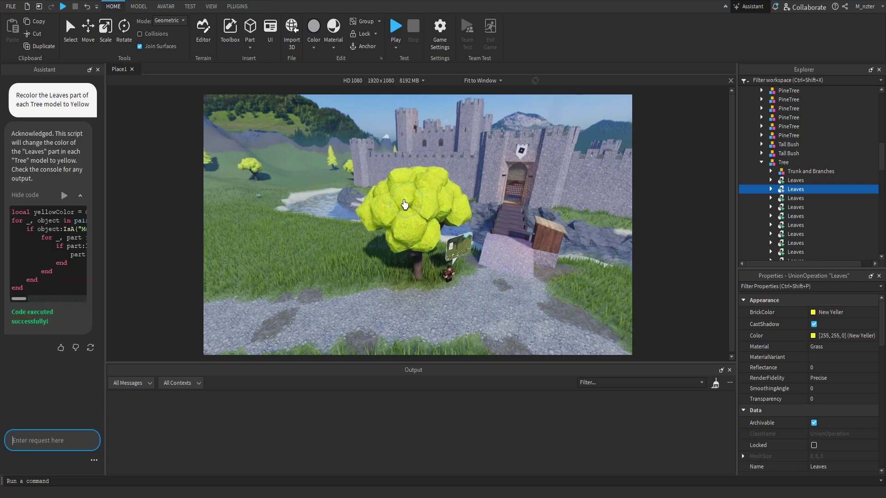
Look over the recolored trees and the generated script, and undo the yellow recolor.
right_drag(473, 171, 473, 171)
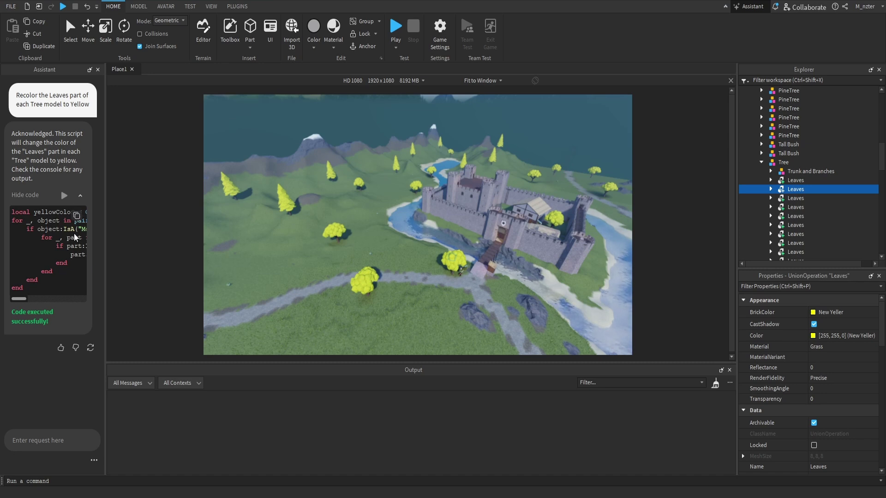
drag(23, 299, 50, 300)
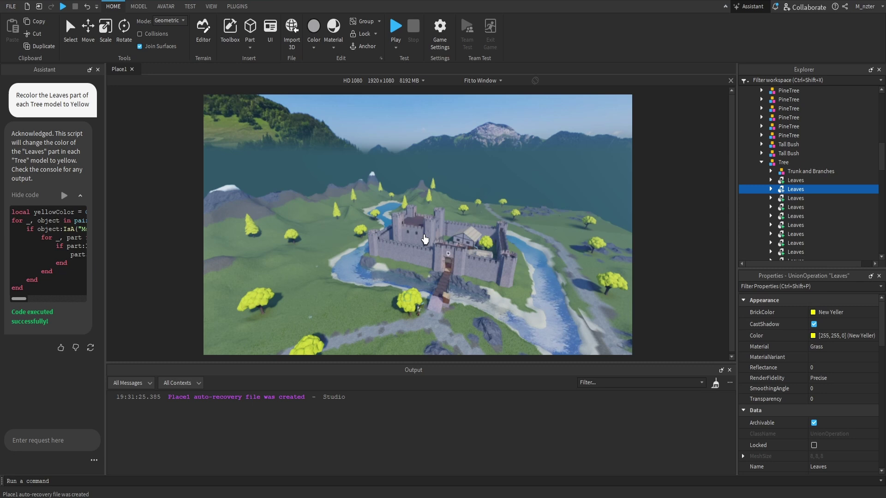
key(ctrl+z)
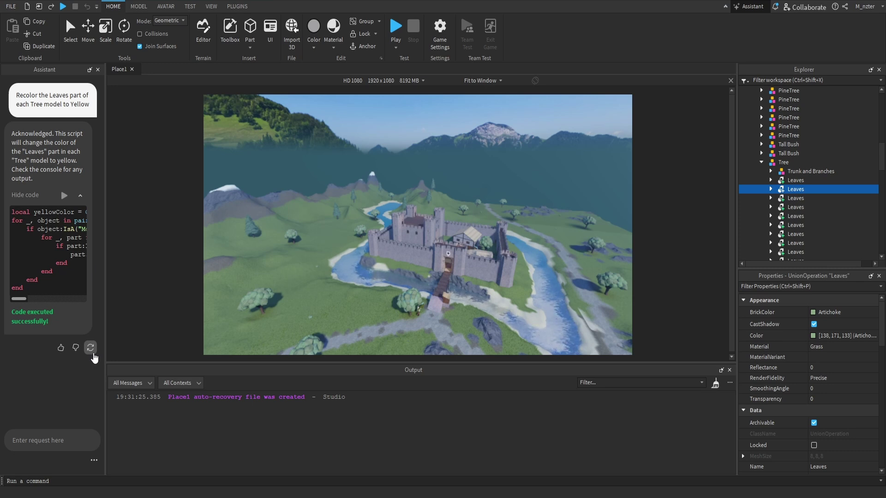
triple_click(74, 99)
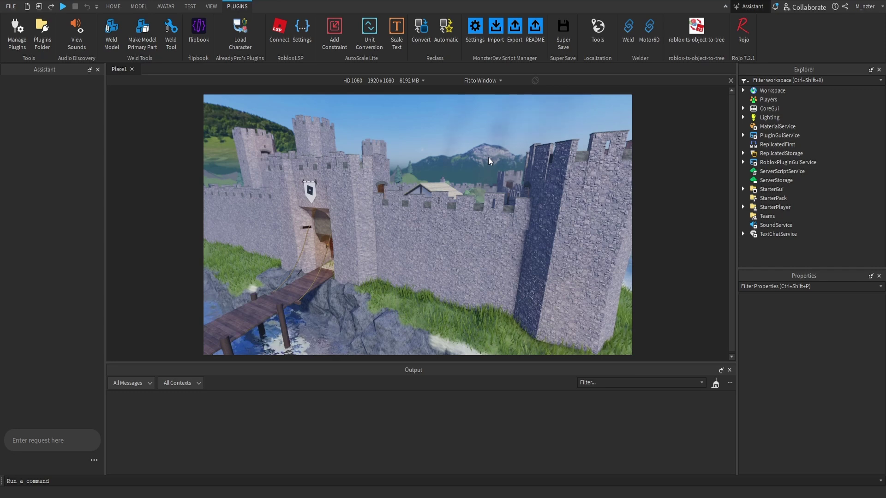
Select a castle wall part, ask the Assistant to update the Material of all Cobblestone parts to Plastic, and examine the generated script.
click(481, 256)
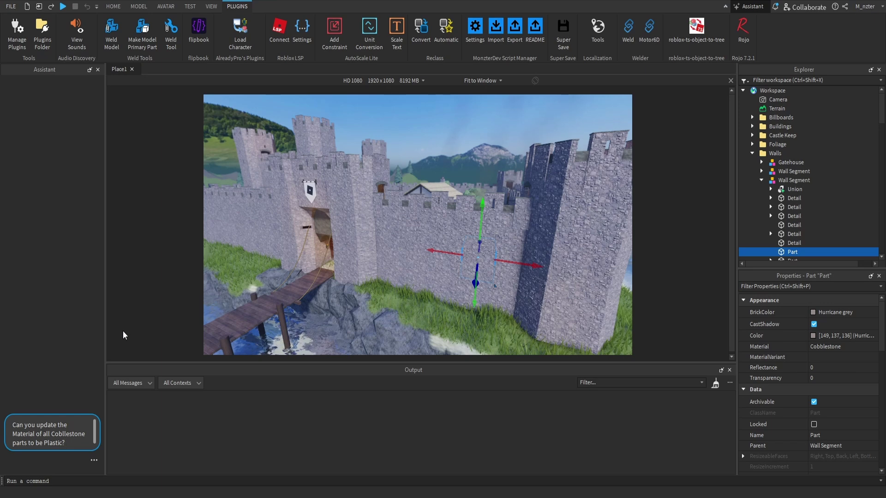
key(Return)
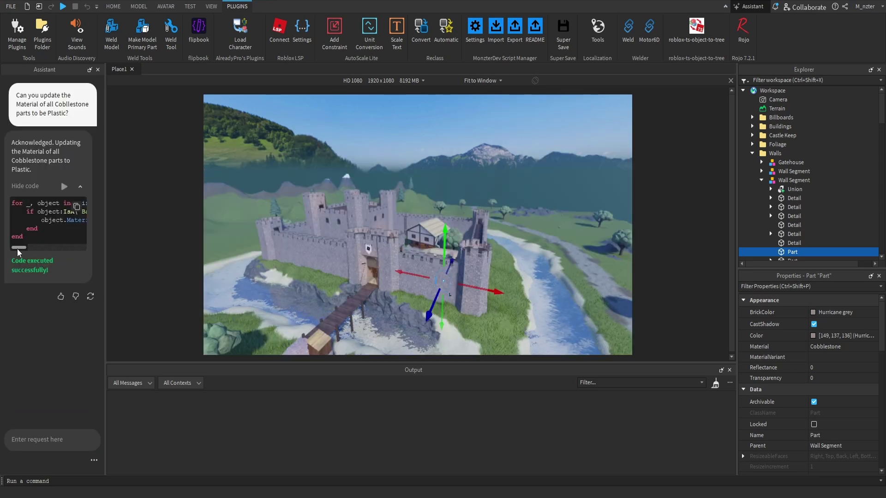
drag(43, 241, 55, 236)
scroll(60, 238, right, 6)
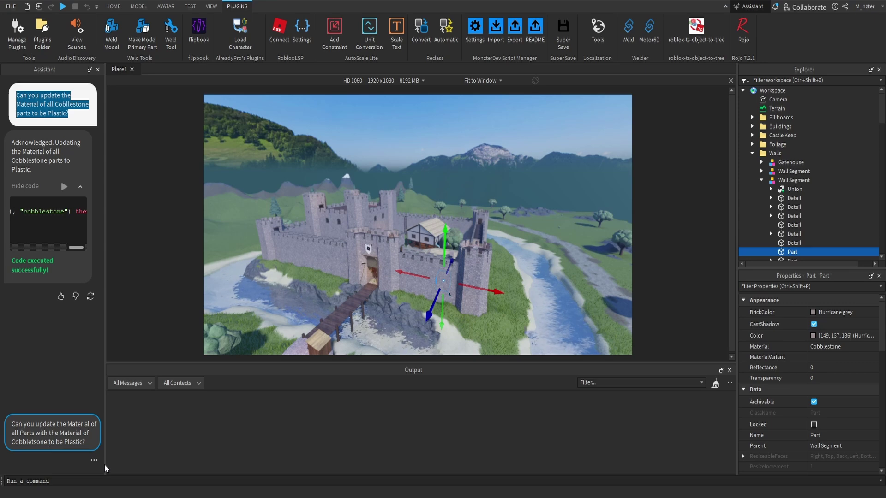
Ask the Assistant "Can you update the Material of all Parts with the Material of Cobbletsone to be Plastic?" and inspect the castle.
key(Return)
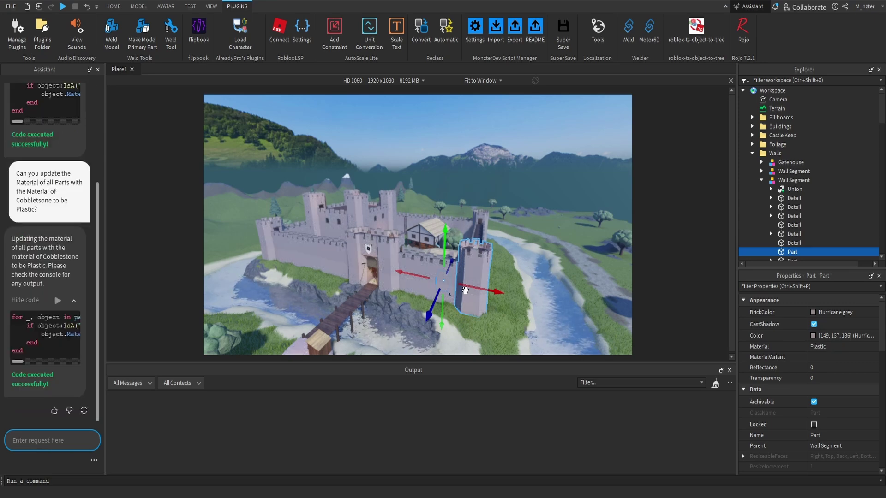
key(w)
right_drag(471, 278, 471, 277)
key(a)
key(e)
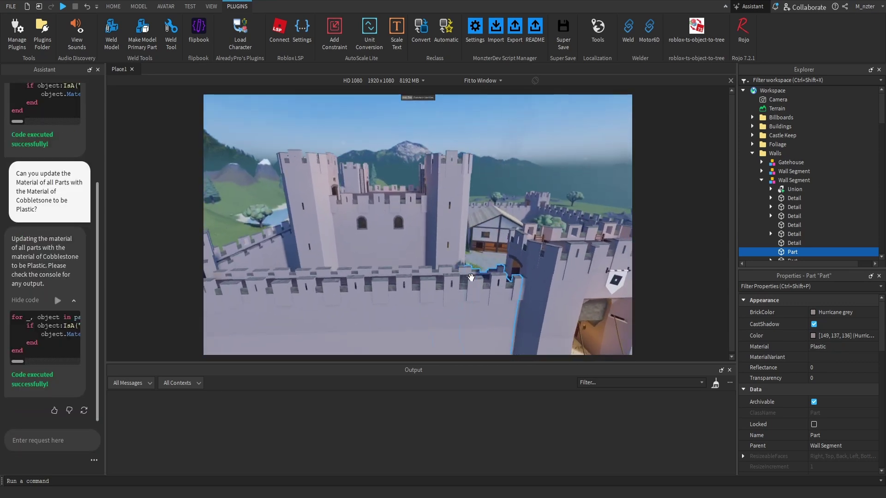
key(d)
right_drag(471, 278, 471, 277)
key(a)
key(a)
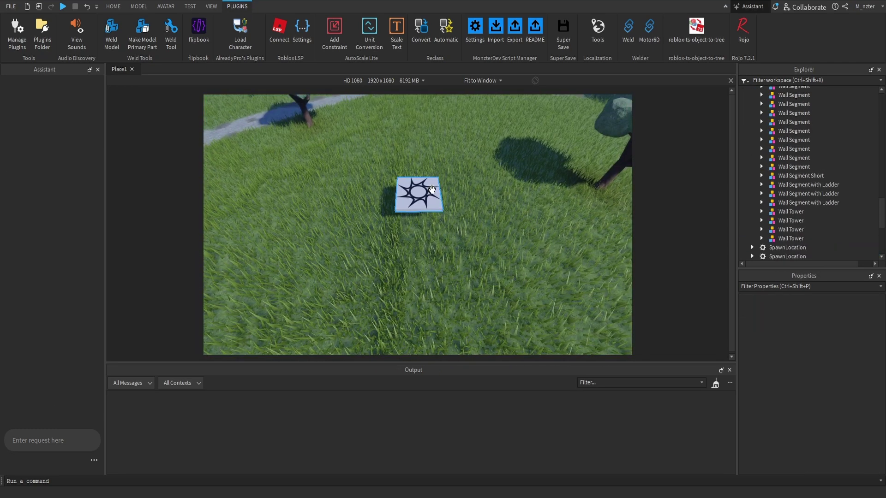
Select the SpawnLocation on the grass and ask the Assistant to duplicate it 8 times, spread evenly around the original.
click(420, 203)
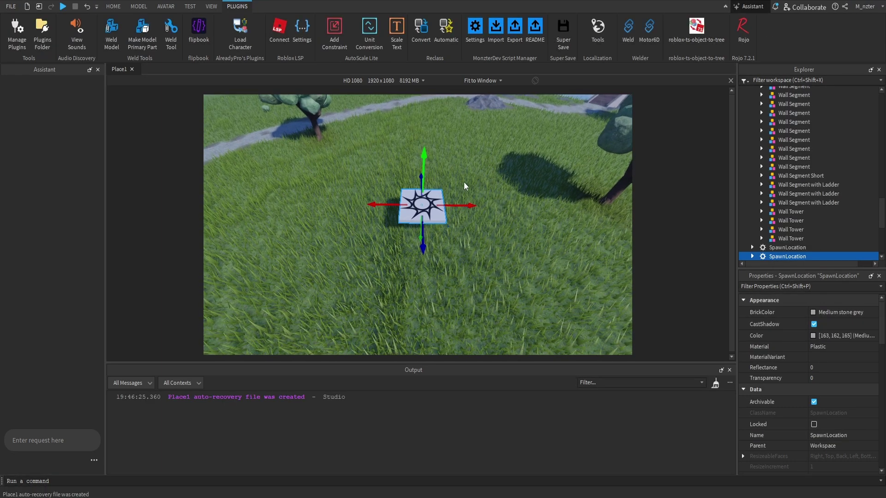
right_drag(507, 227, 509, 222)
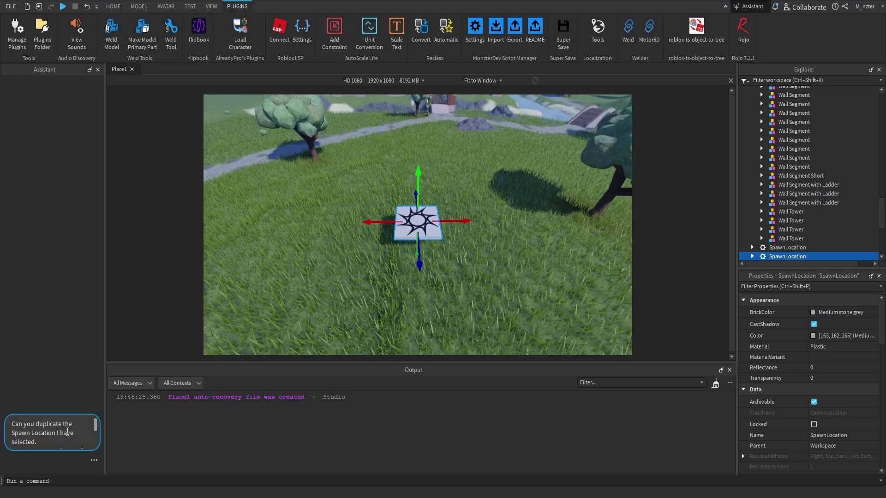
key(Return)
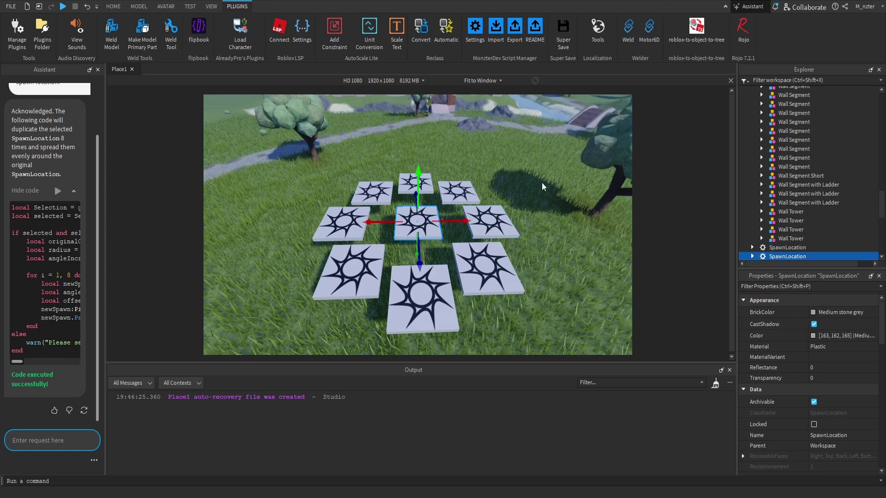
right_drag(548, 179, 552, 183)
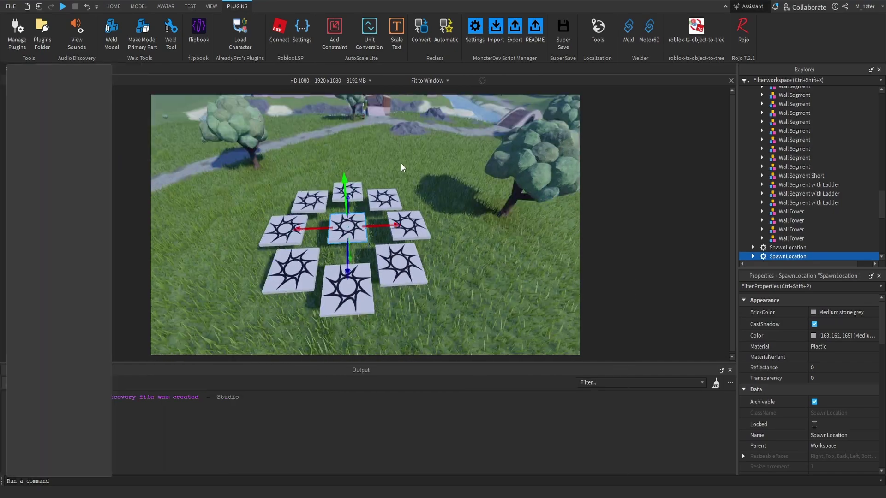
Dock the Assistant as a tab in the main editor area and examine the spawn duplication script.
drag(401, 168, 367, 209)
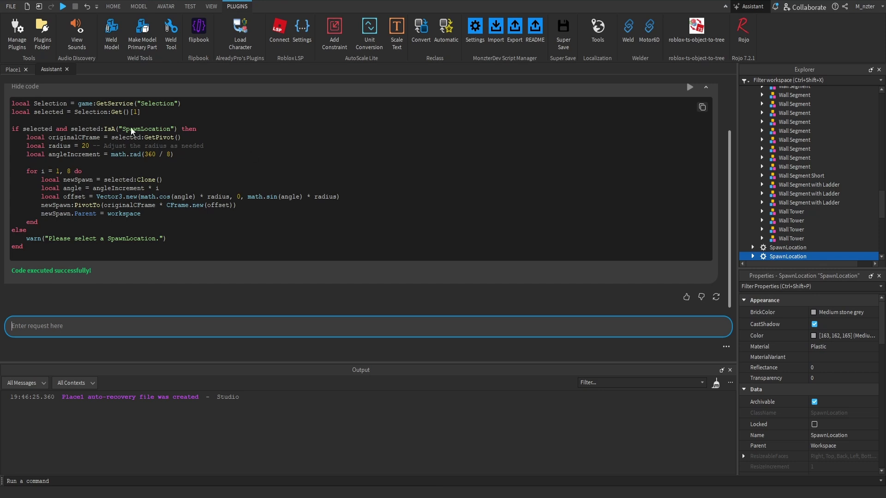
click(56, 102)
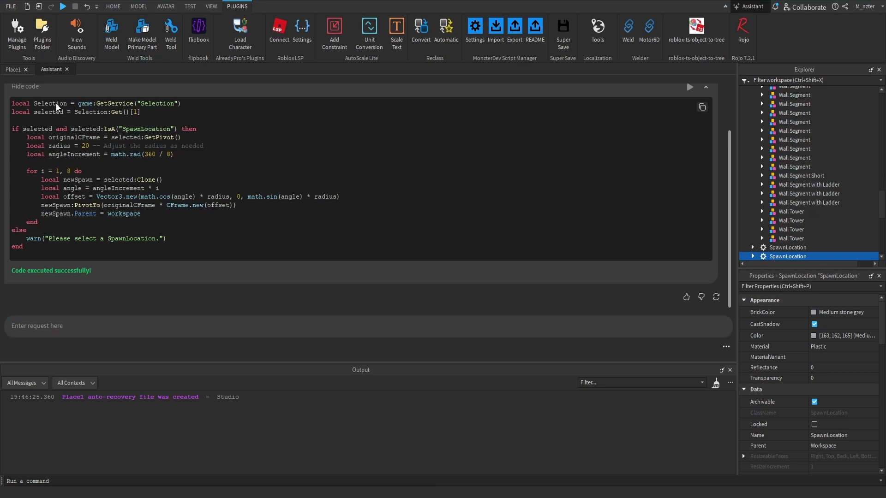
Examine how the spawn duplication script reads the current selection and checks that it is a SpawnLocation.
double_click(154, 102)
double_click(54, 112)
double_click(132, 129)
scroll(112, 139, up, 2)
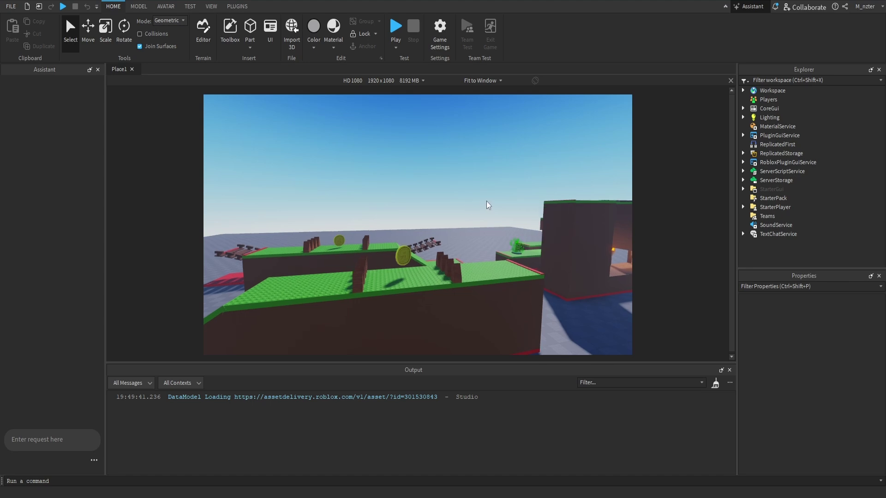
Select the coin model above the walkway between the spikes and focus the view on it.
right_drag(499, 178, 499, 178)
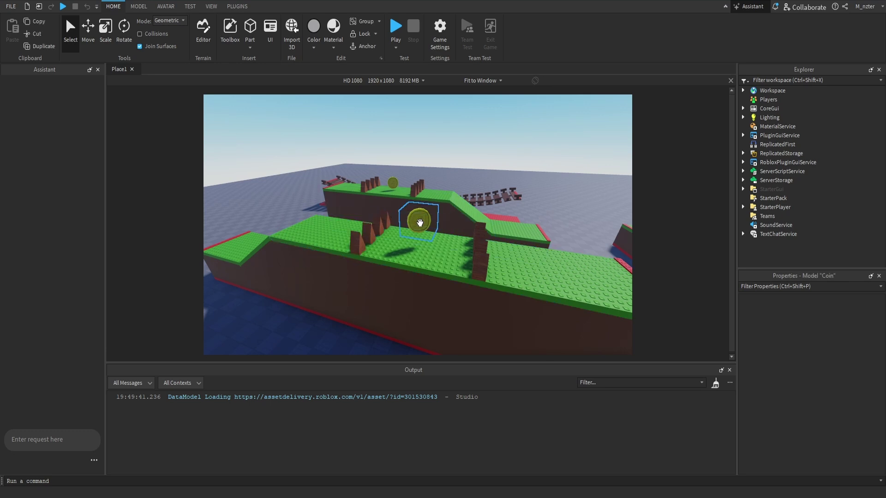
click(417, 221)
key(f)
mouse_move(437, 221)
right_down()
mouse_move(426, 220)
mouse_move(436, 223)
right_up()
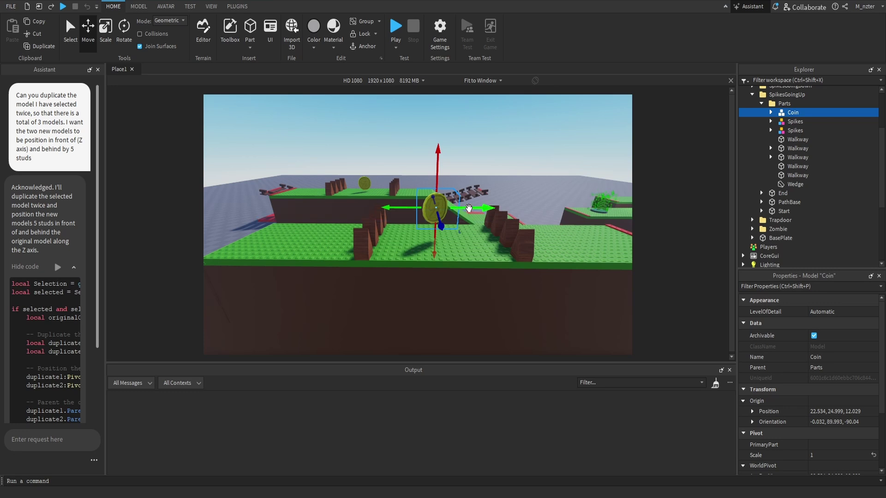
Run the Assistant's script that duplicates the coin twice, 5 studs in front and behind on the Z axis, and inspect the coins.
drag(479, 208, 477, 242)
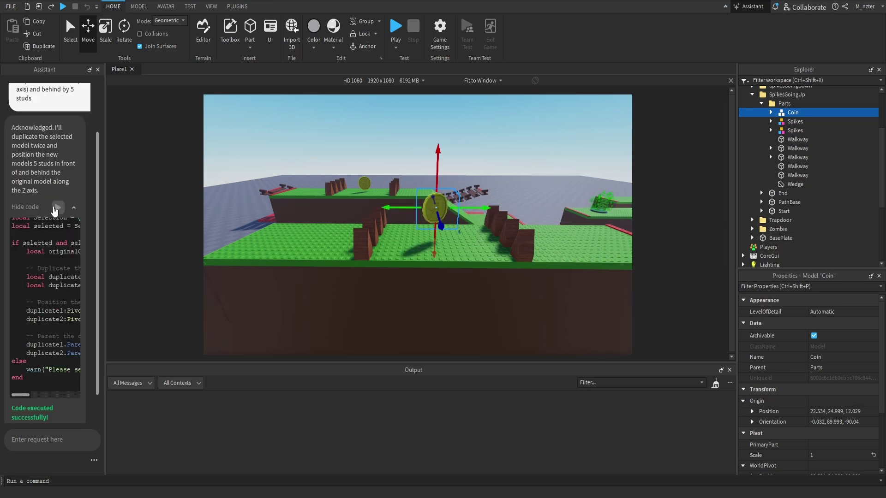
click(57, 207)
key(a)
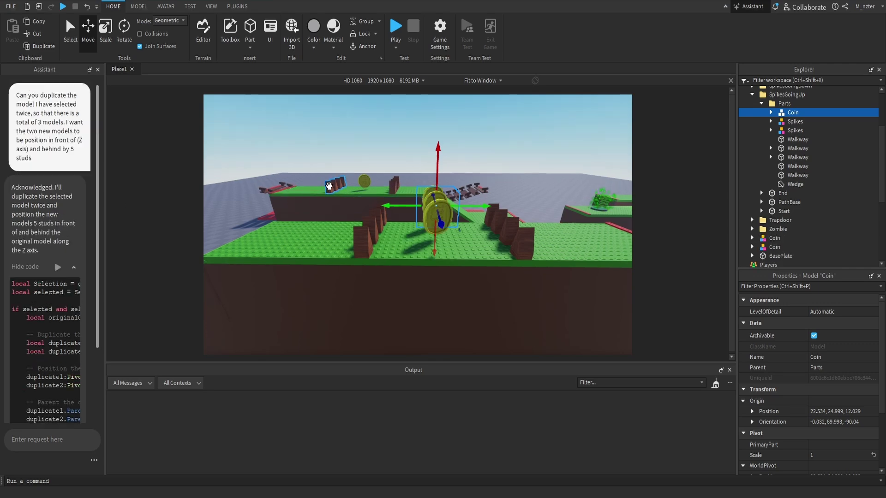
right_drag(328, 188, 331, 190)
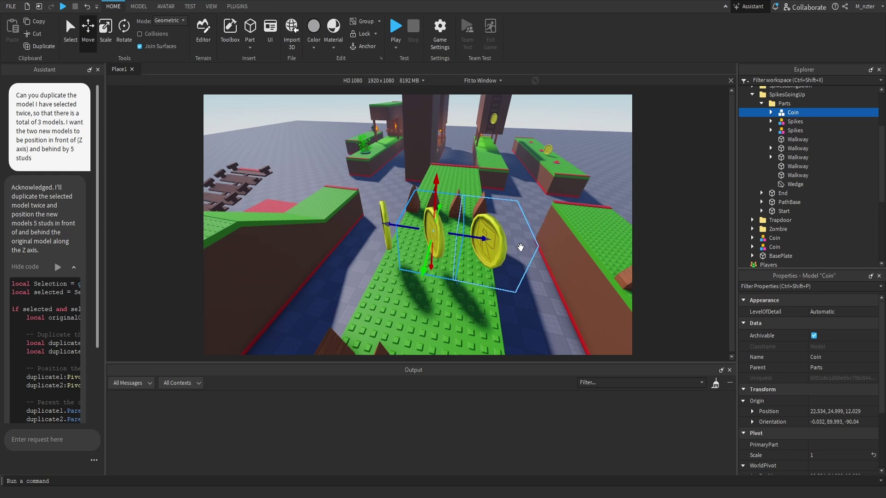
Undo the coin duplication, regenerate the Assistant's response for the Z-axis request and examine the new script.
key(ctrl+z)
scroll(78, 389, down, 3)
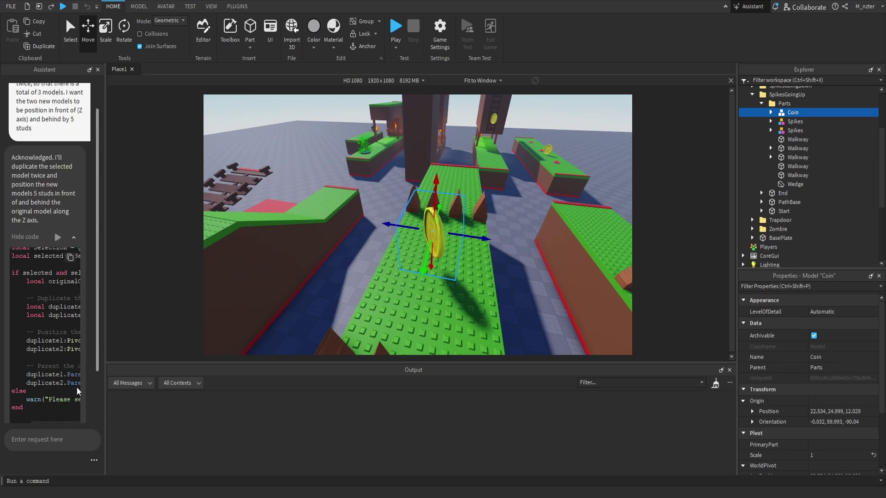
click(85, 415)
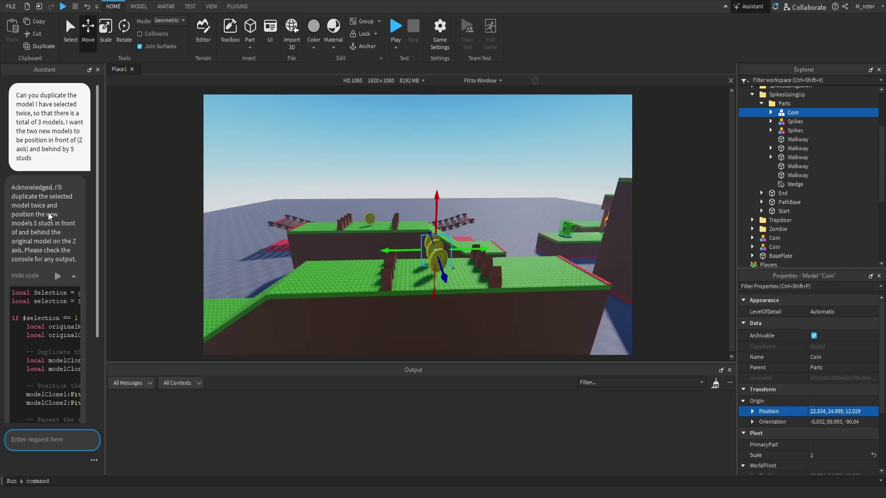
scroll(51, 217, down, 2)
scroll(55, 217, up, 2)
scroll(56, 319, down, 4)
Undo the Z-axis duplicates and ask the Assistant to duplicate the selected coin twice, 5 studs in front and behind on the X axis.
click(38, 446)
text(Can you duplicate the model I have selected twice, so that there is a total of 3 models. I want the two new models to be position in front of (Z axis) and behind by 5 studs)
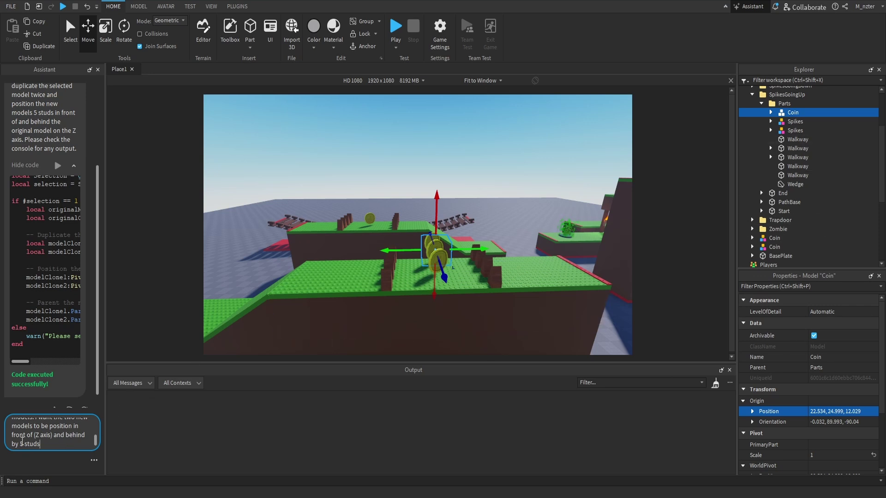
click(39, 436)
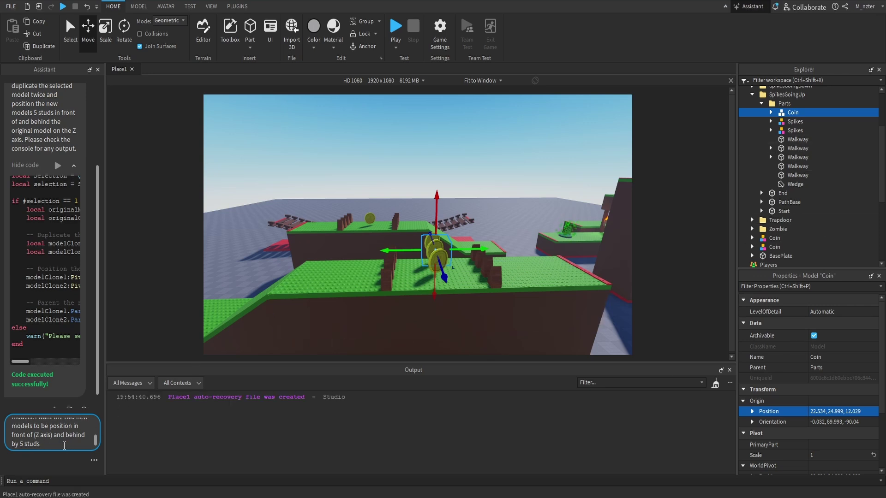
key(BackSpace)
text(X)
click(794, 122)
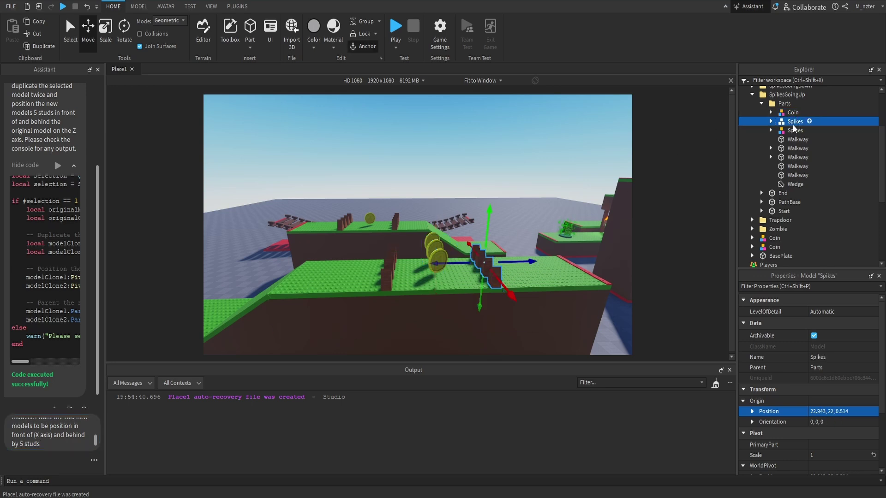
key(ctrl+z)
click(72, 444)
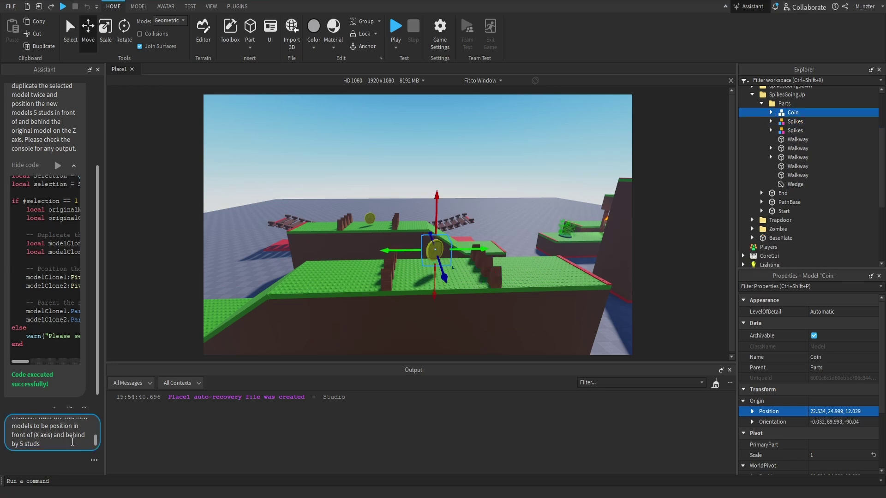
key(Return)
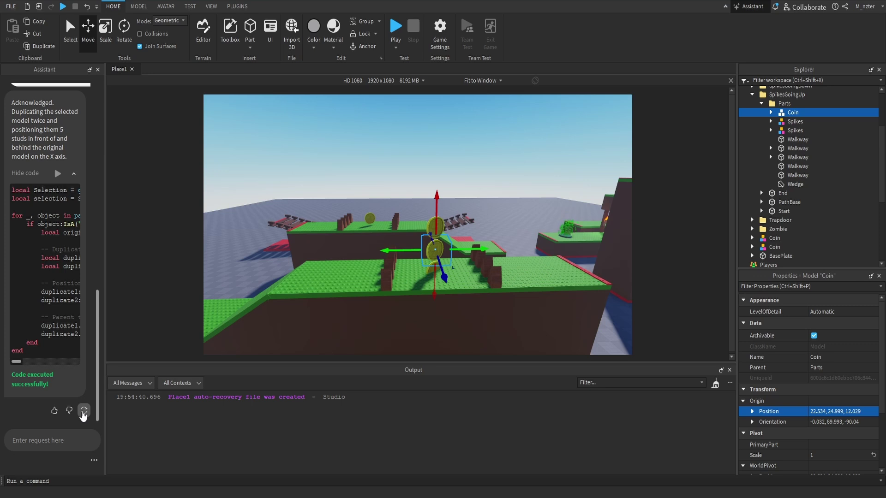
Regenerate the X-axis response, and ask the Assistant to place the two coin duplicates 5 studs in front and behind on the Y axis instead.
click(83, 411)
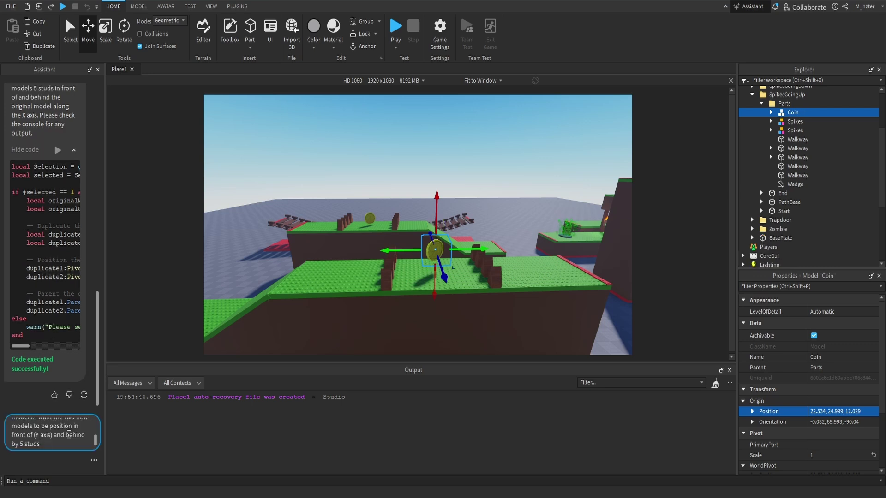
key(Return)
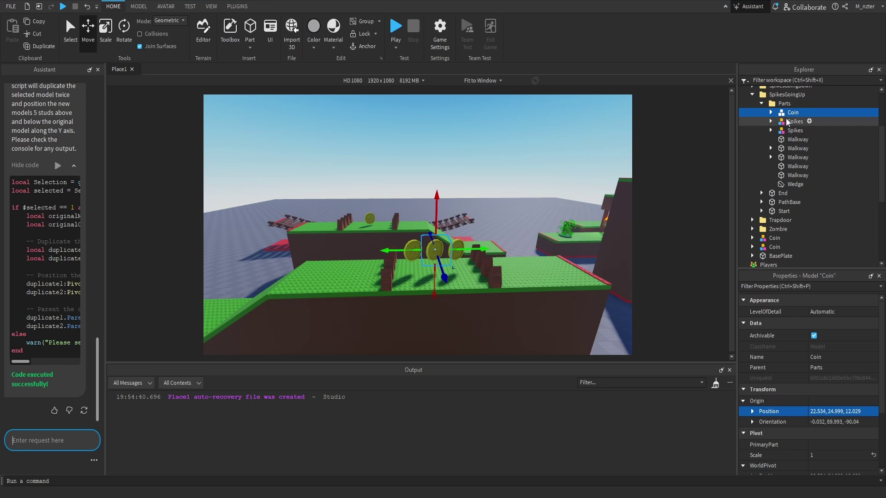
right_drag(621, 199, 621, 197)
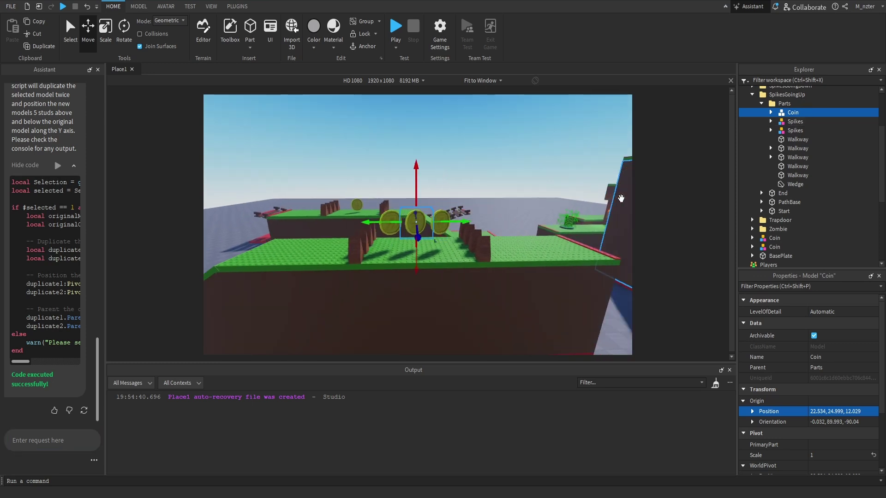
Try moving one duplicated coin along the walkway past the spikes, and undo the move and the Y-axis duplication.
click(441, 225)
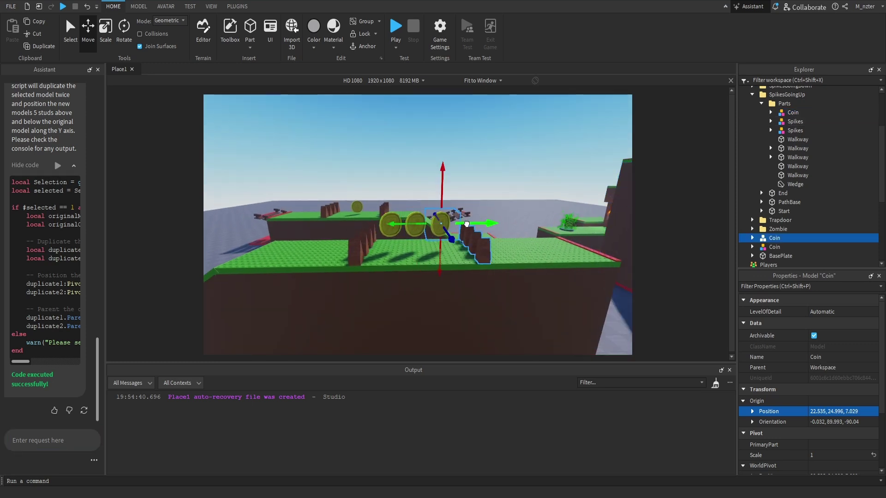
drag(465, 225, 564, 225)
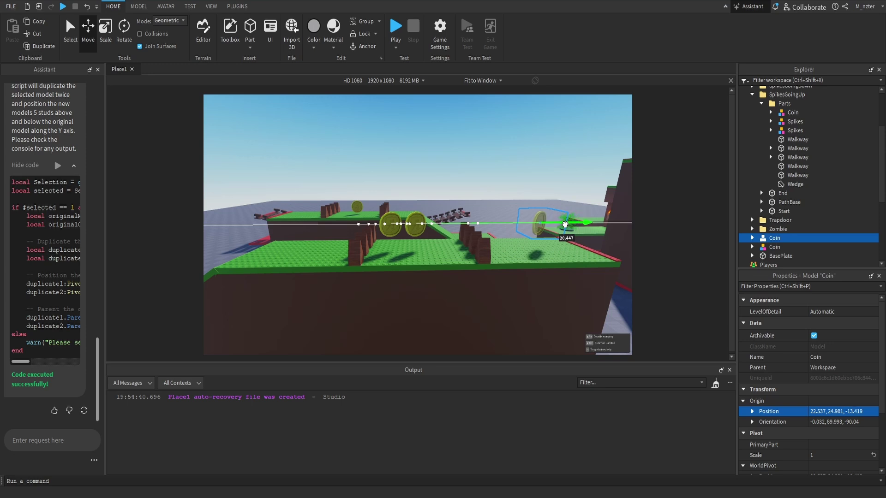
key(ctrl+z)
key(ctrl+z)
key(ctrl+z)
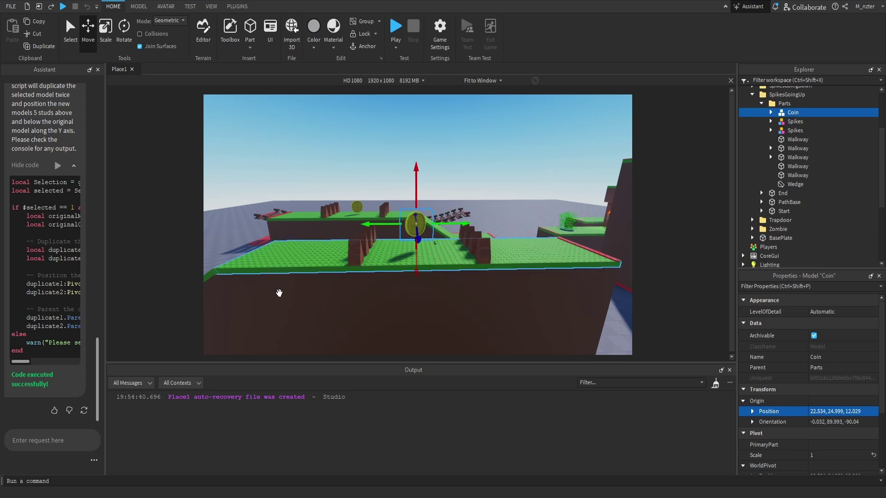
Copy the previous Y-axis request, change its distance to 20 studs and send it to the Assistant.
scroll(47, 130, up, 3)
triple_click(48, 131)
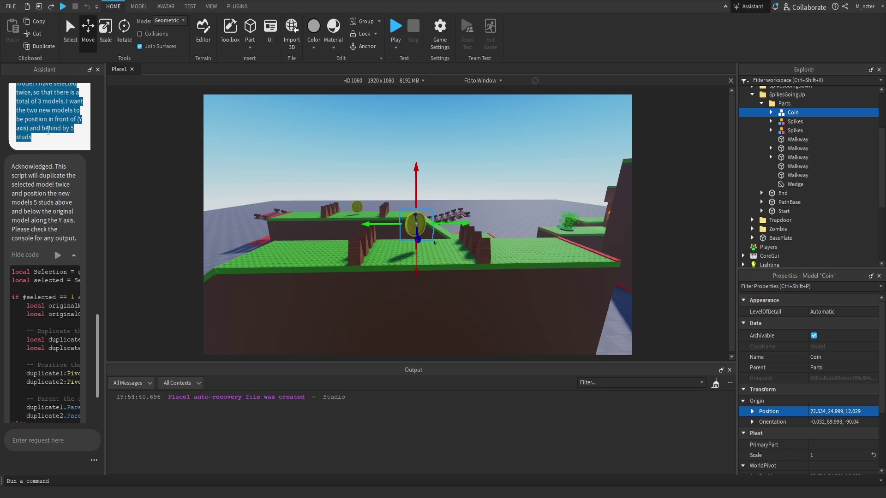
key(ctrl+c)
click(56, 443)
key(ctrl+v)
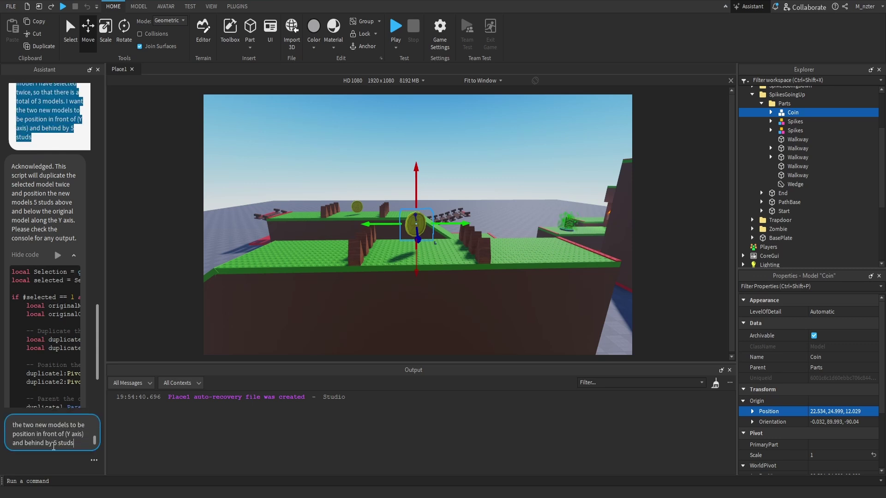
key(BackSpace)
text(20)
key(Return)
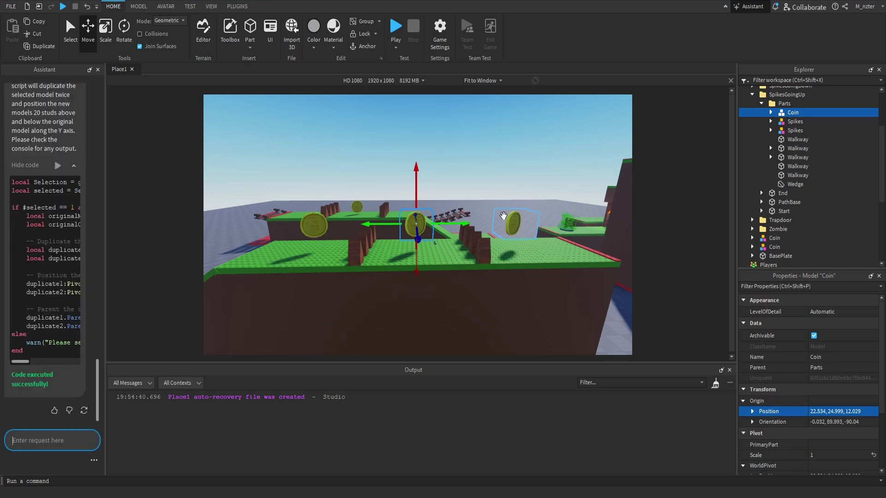
Inspect the spacing of the duplicated coins around the spikes and look over the rest of the obstacle course.
key(s)
right_drag(520, 197, 520, 196)
key(a)
key(d)
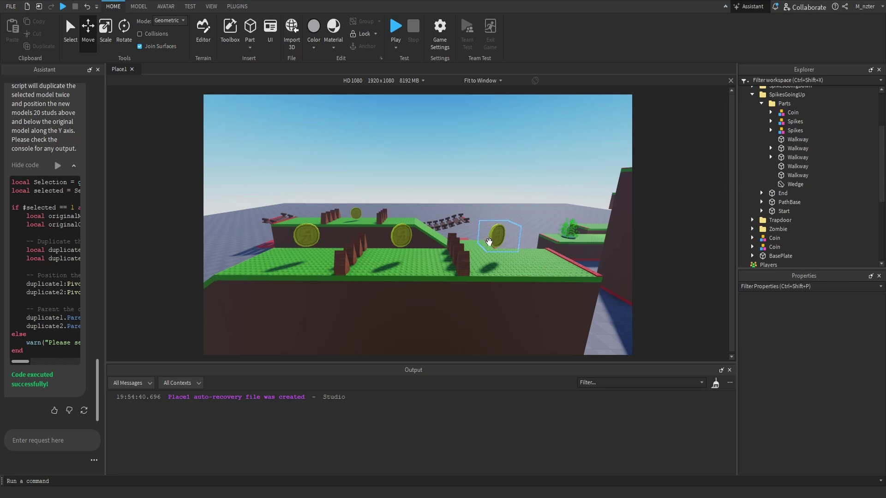
click(459, 256)
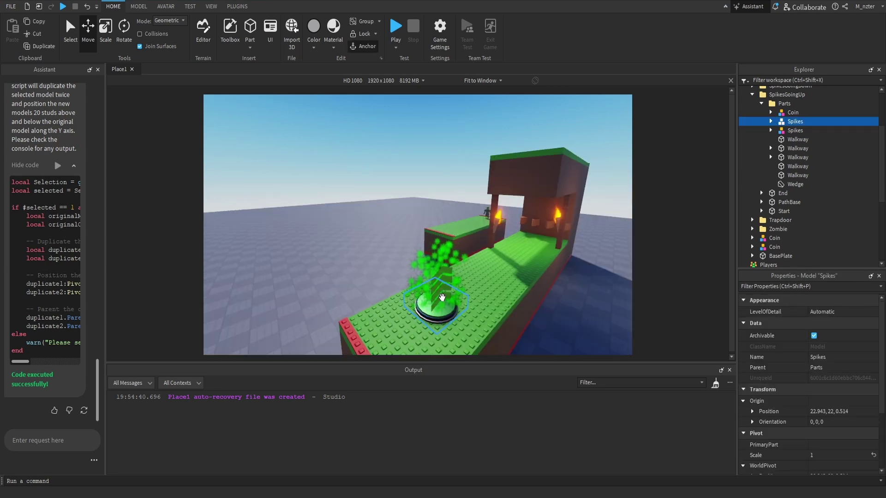
right_drag(455, 279, 469, 255)
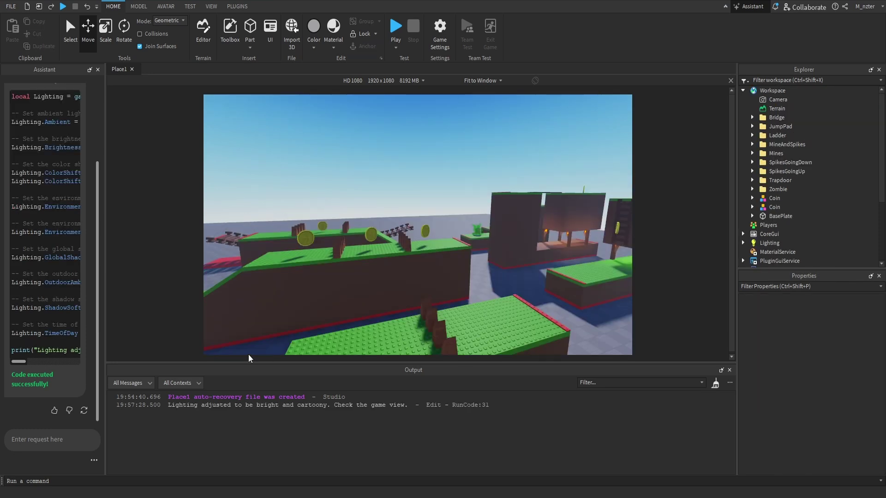
Run the Assistant's script that adjusts the lighting to be bright and cartoony, and inspect the obstacle course.
drag(98, 323, 96, 179)
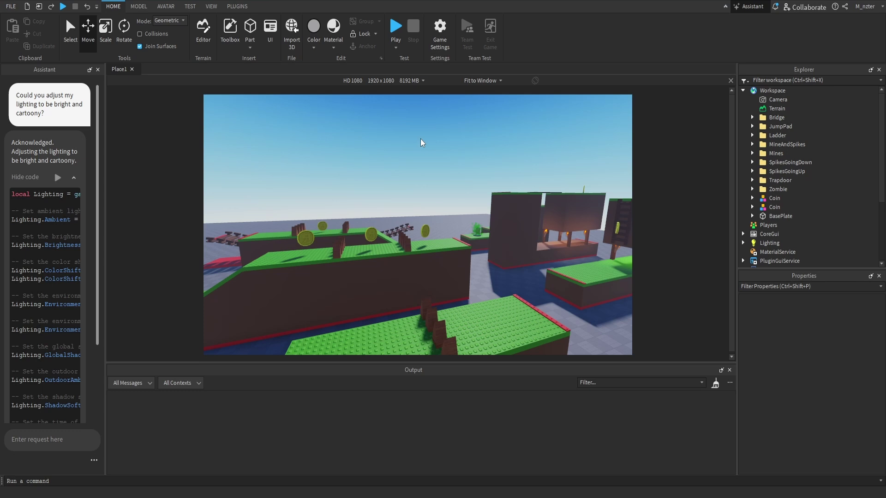
click(58, 178)
right_drag(276, 156, 276, 156)
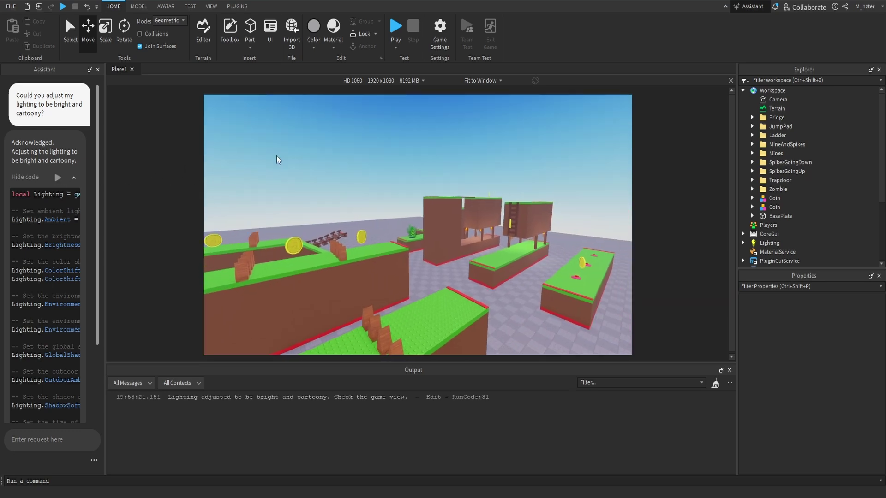
right_drag(458, 162, 458, 161)
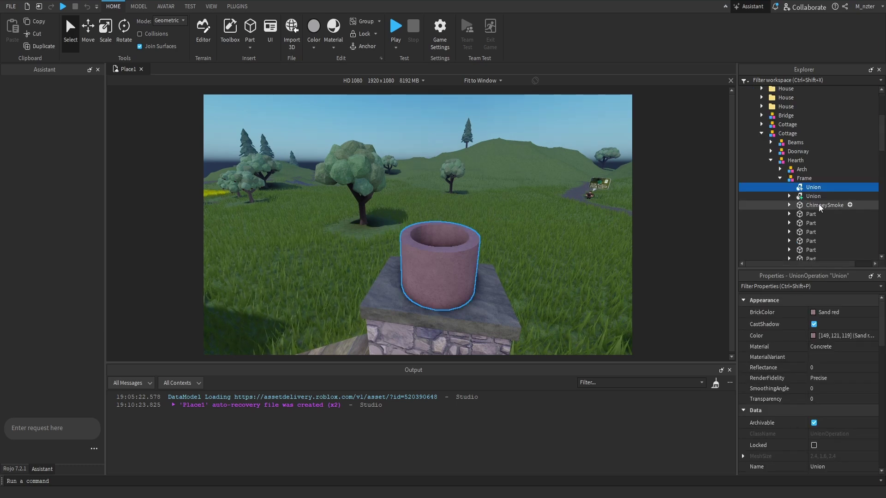
Delete the ParticleEmitter from the ChimneySmoke part in the cottage's hearth frame.
shift+click(788, 205)
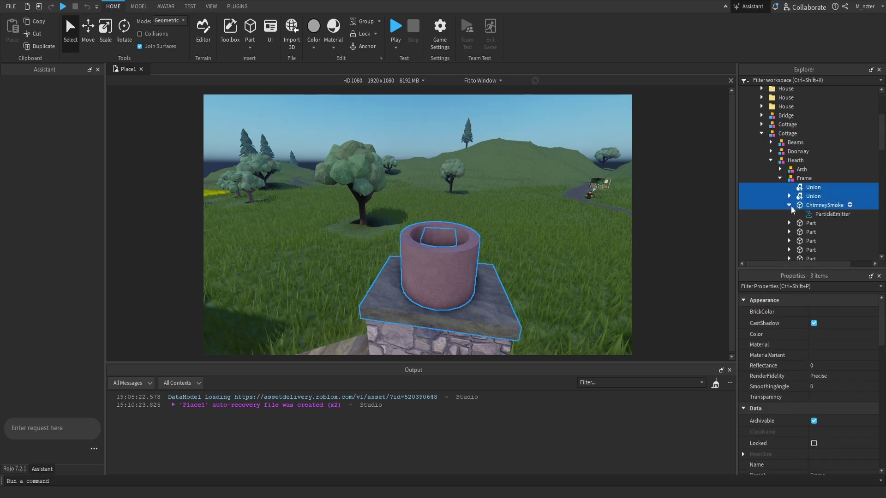
click(815, 215)
key(Delete)
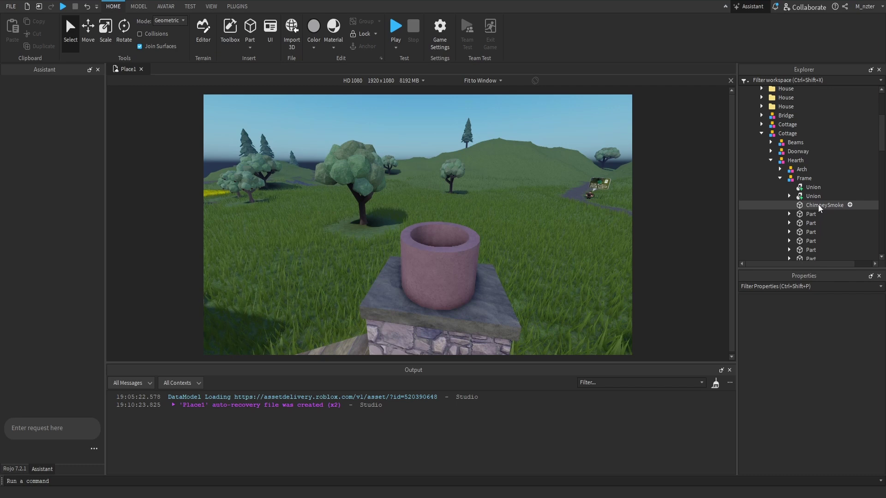
Focus the view on the cottage chimney and select the ChimneySmoke part inside it.
click(818, 203)
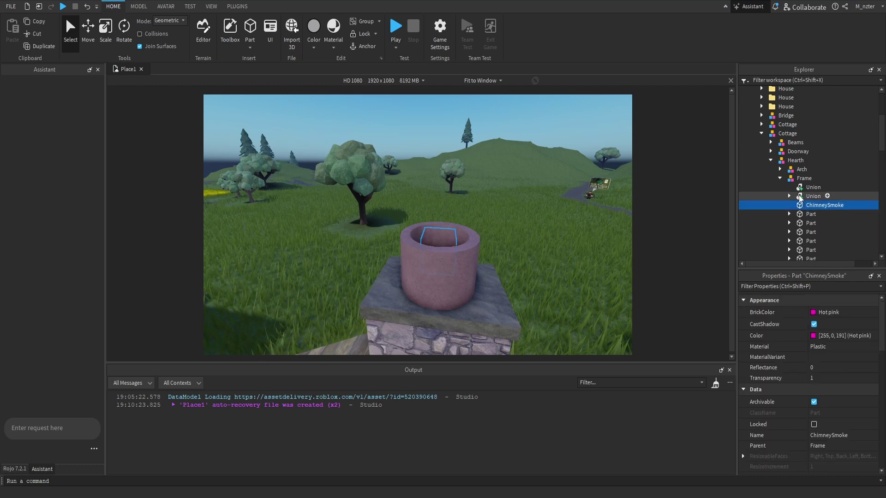
key(f)
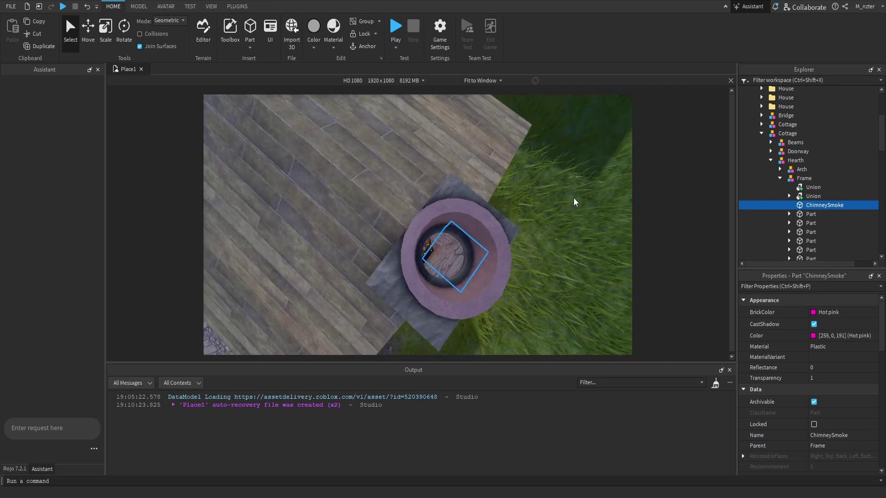
right_drag(573, 198, 573, 197)
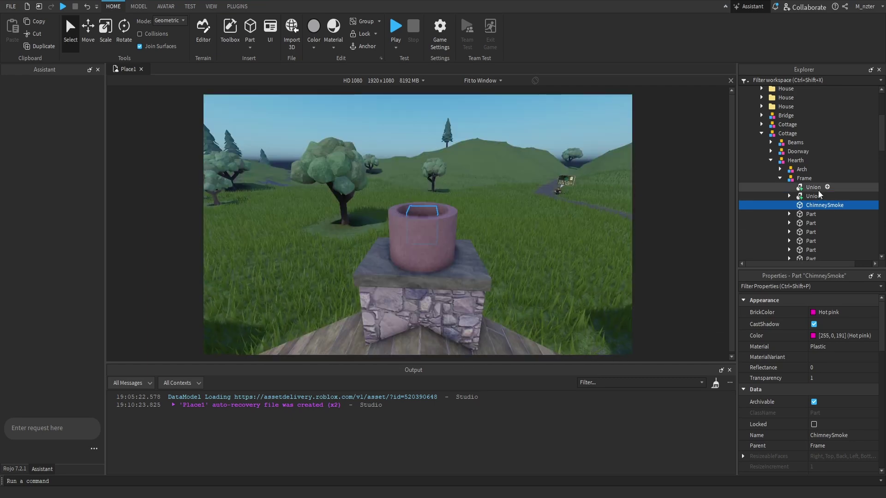
click(816, 188)
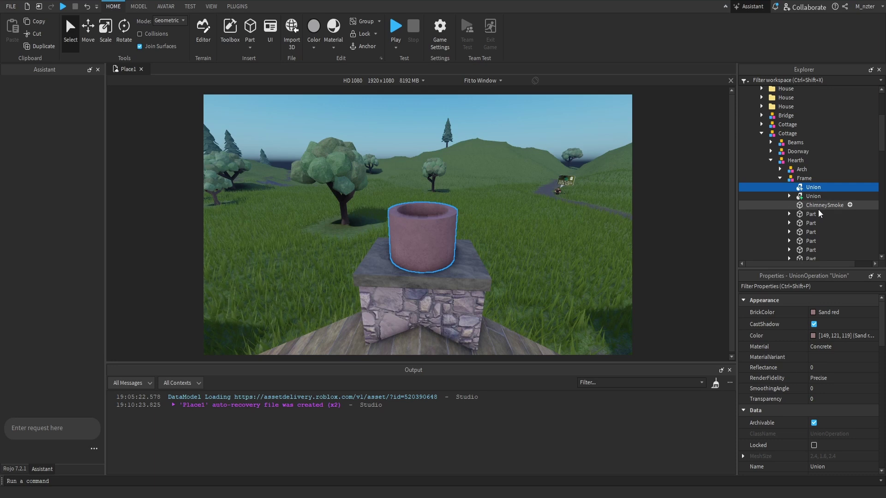
click(818, 209)
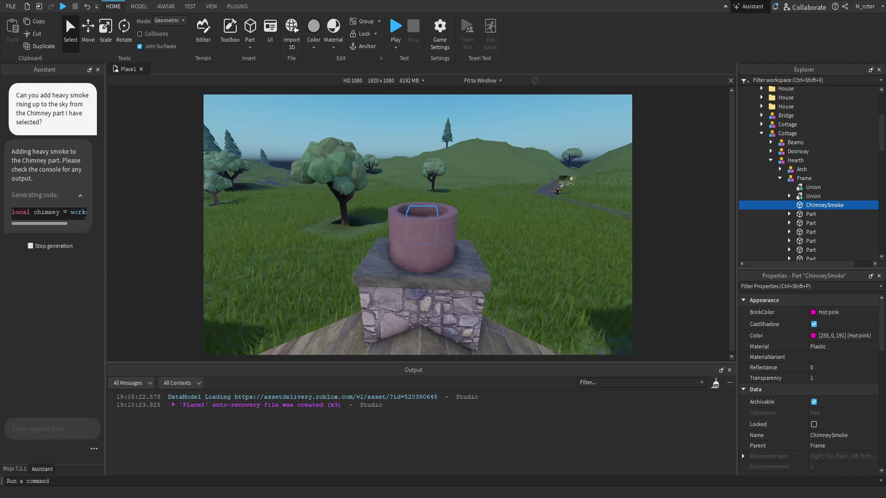
Review the script generated for heavy smoke from the Chimney part and have the Assistant regenerate its response.
drag(28, 301, 70, 312)
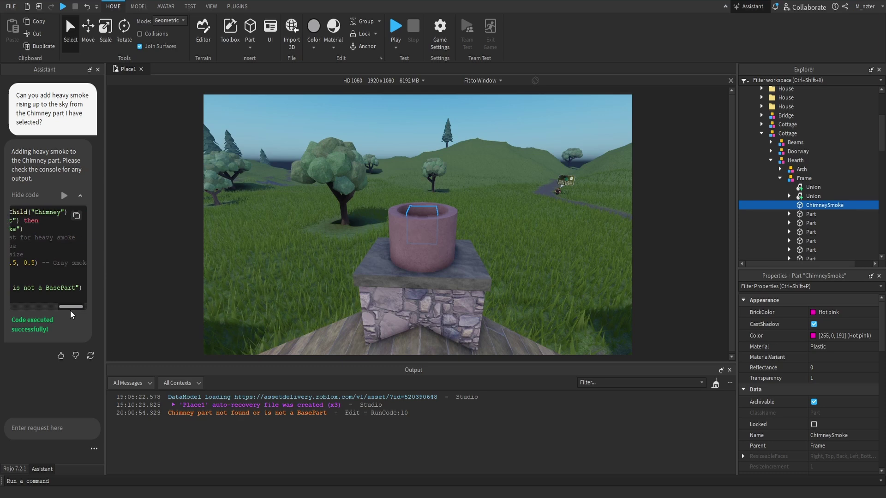
click(90, 356)
Resubmit the copied smoke request without the word "Chimney", asking for heavy smoke rising to the sky from the selected part, and check the response.
double_click(28, 123)
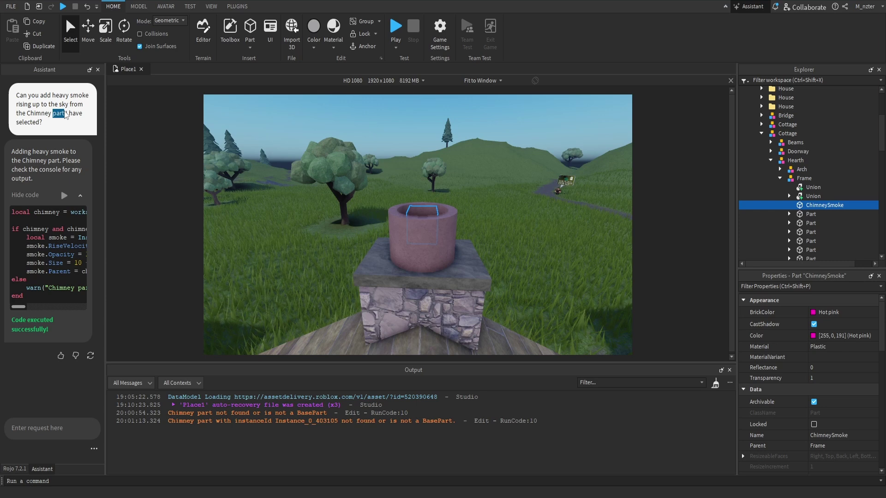
triple_click(59, 113)
click(71, 423)
key(ctrl+v)
double_click(27, 424)
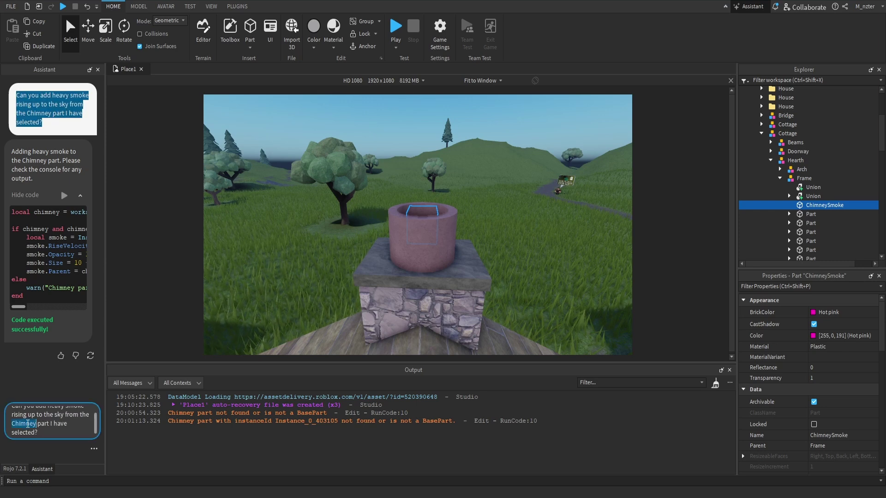
key(BackSpace)
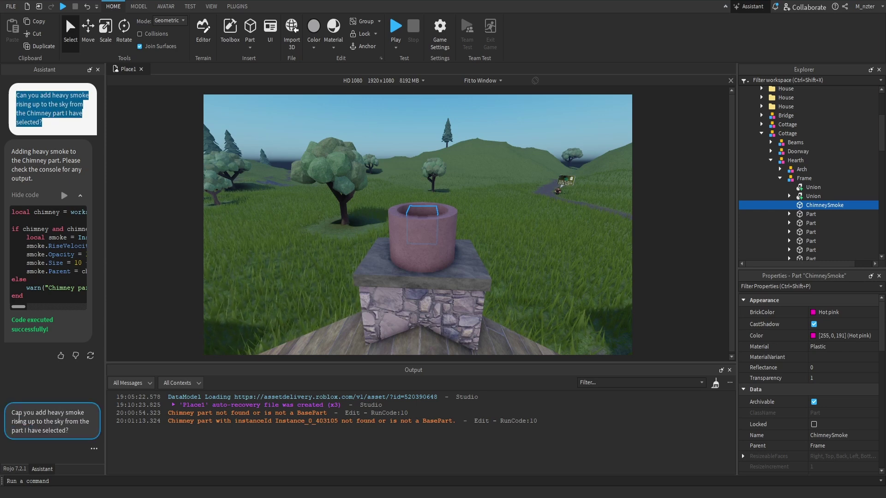
key(Return)
drag(43, 350, 16, 349)
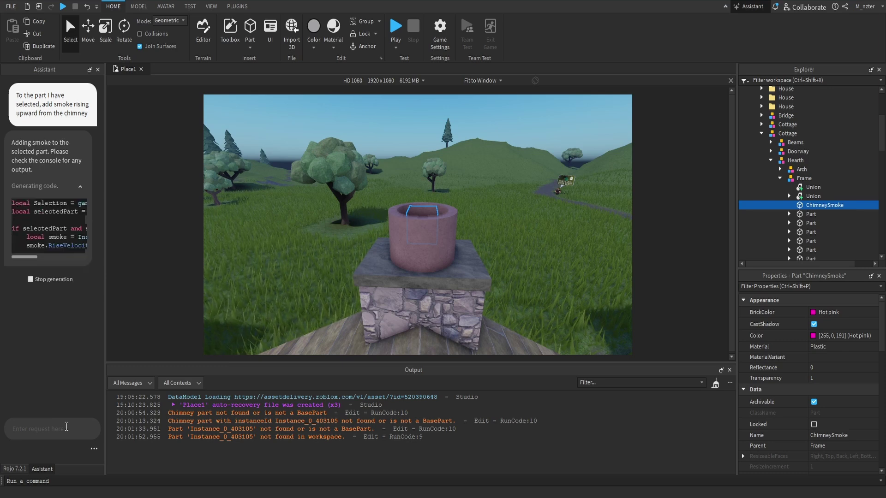
Examine the script that adds rising smoke to the selected part and look at the smoke above the chimney.
click(67, 428)
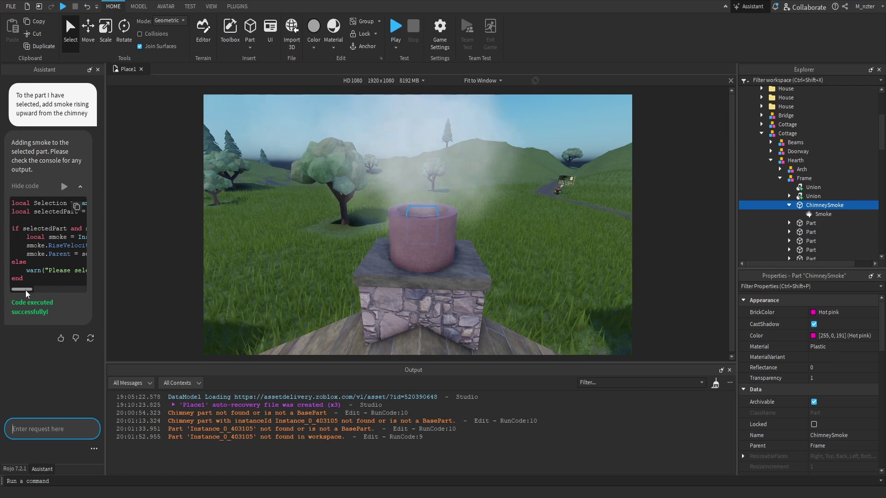
mouse_move(31, 290)
mouse_down()
mouse_move(58, 288)
mouse_move(31, 288)
mouse_up()
right_drag(571, 238, 570, 237)
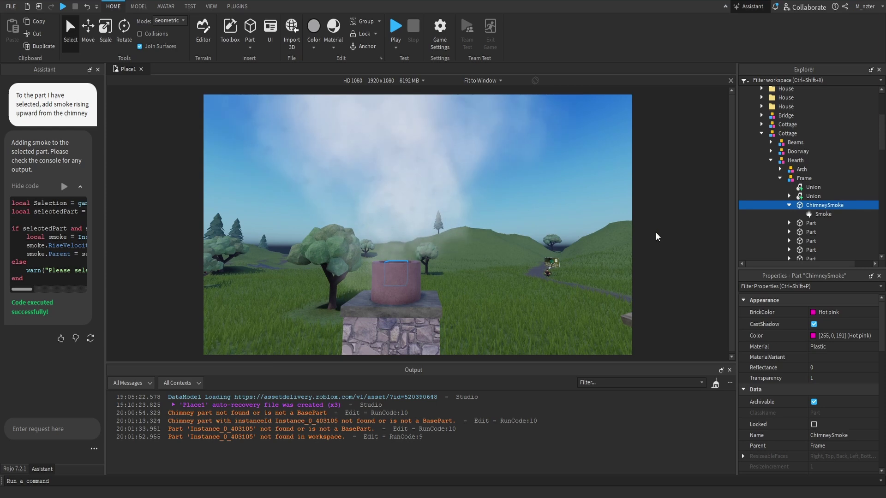
Ask the Assistant "To the part I have selected, add red smoke quickly rising upward from the chimney" and inspect the smoke from different views.
click(83, 429)
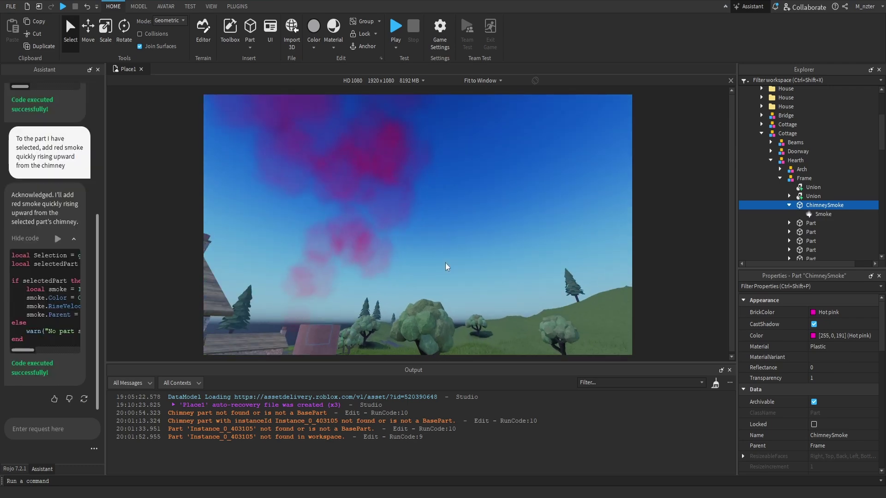
right_drag(446, 264, 446, 268)
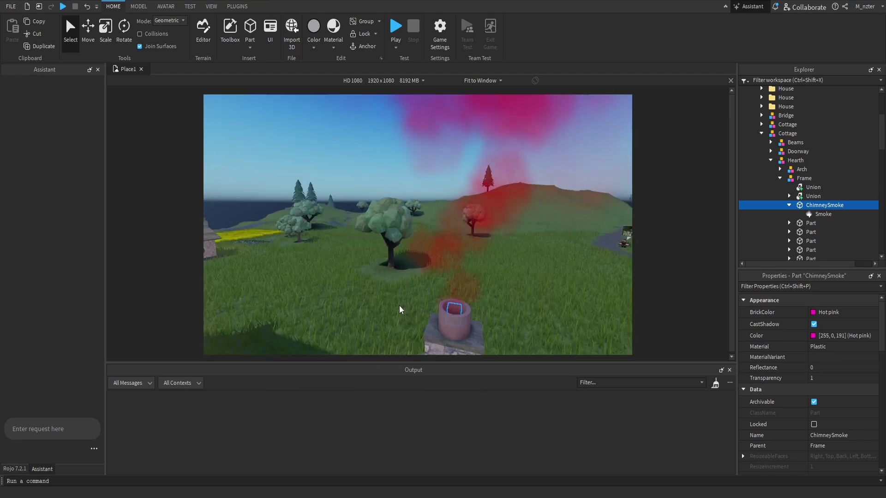
right_drag(435, 291, 434, 283)
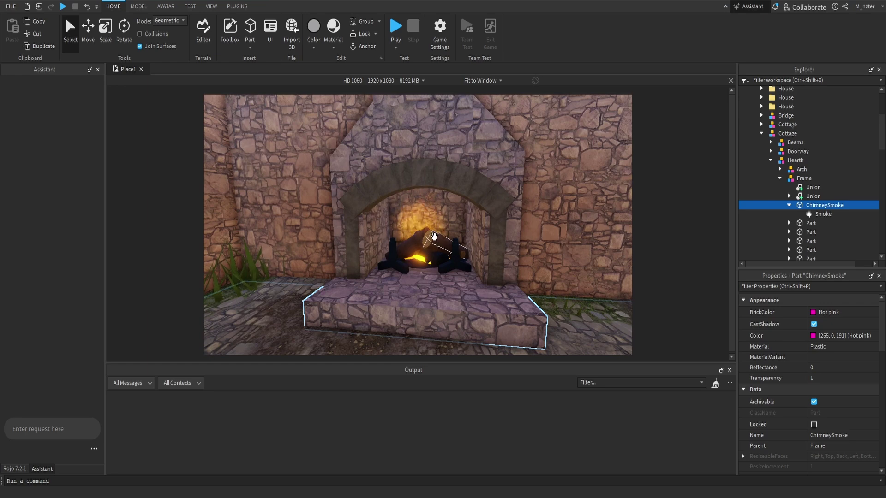
Look into the contents of the black slate part in the fireplace, and select the hearth's FirePart with its contents collapsed.
click(419, 260)
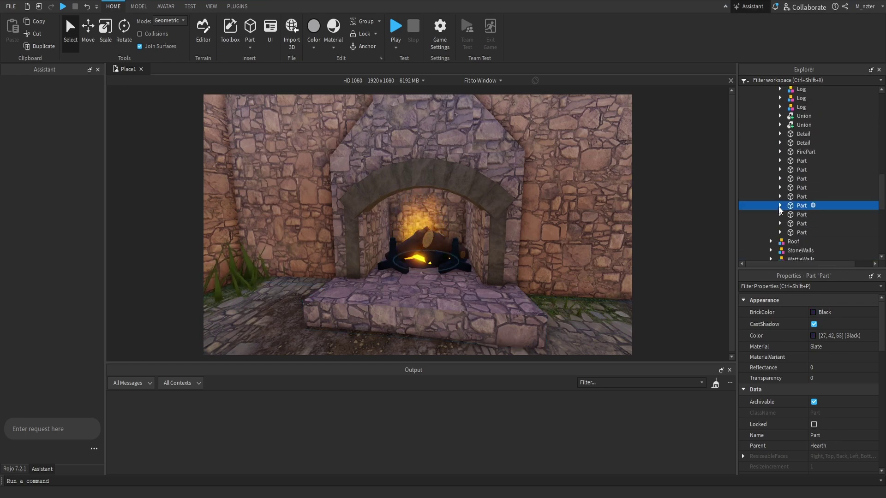
click(780, 206)
click(803, 214)
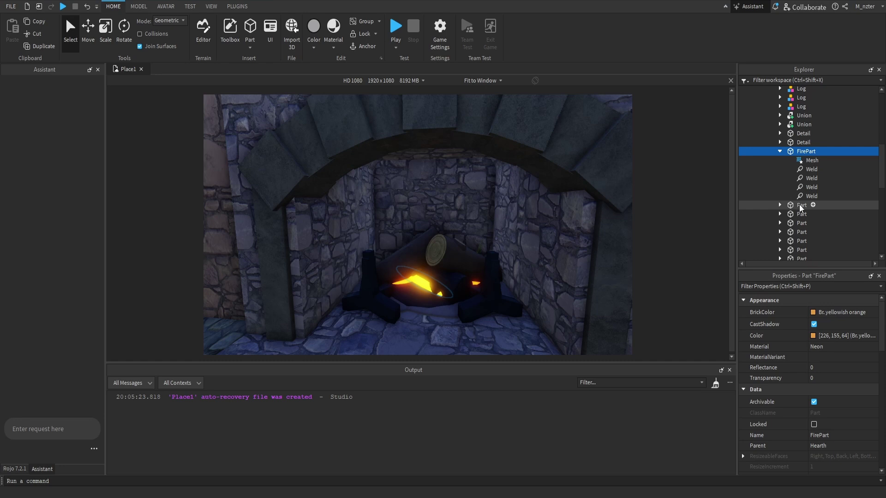
click(780, 151)
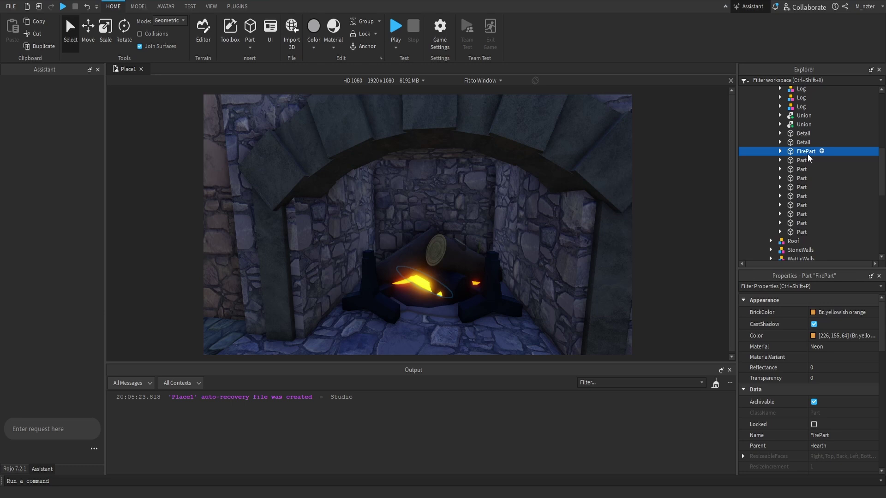
Ask the Assistant "Using the part I have selected, create a small fire for my chimney.".
click(69, 428)
text(Using the part I have selected, create a small fire for my chimney.)
key(Return)
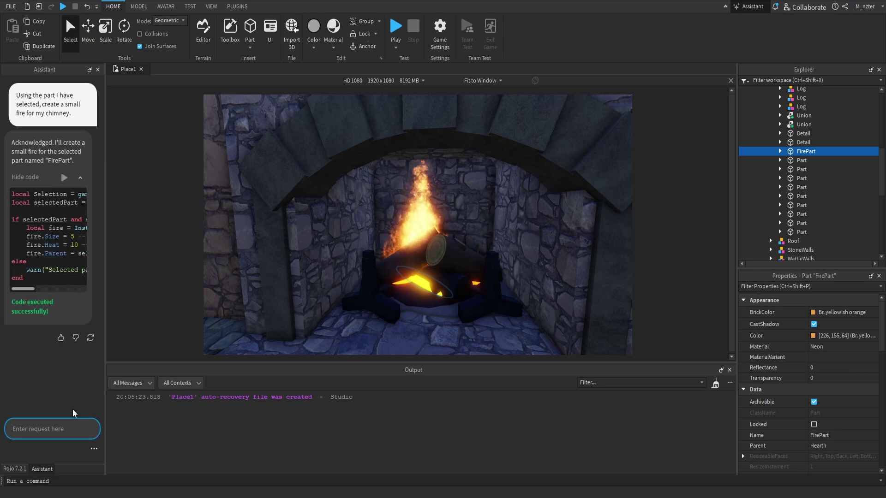
With FirePart selected, ask the Assistant to create a bright fire for the chimney "which gives off like and makes some smoke.".
double_click(805, 151)
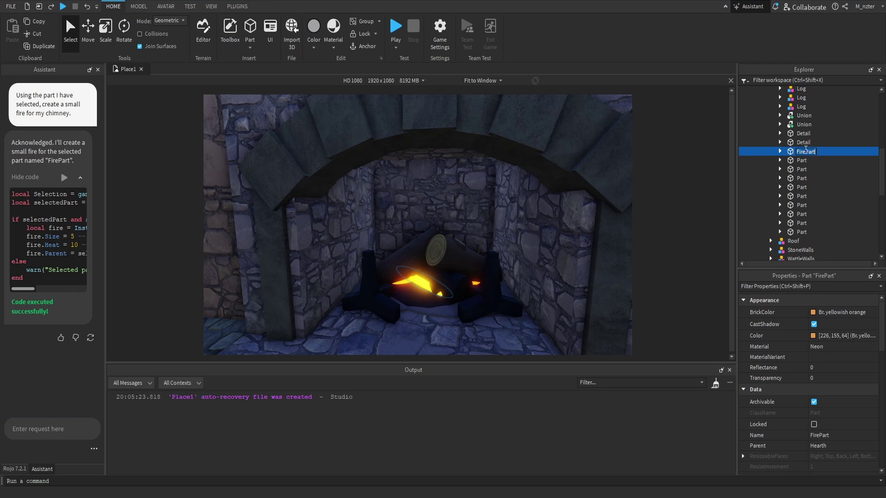
click(73, 430)
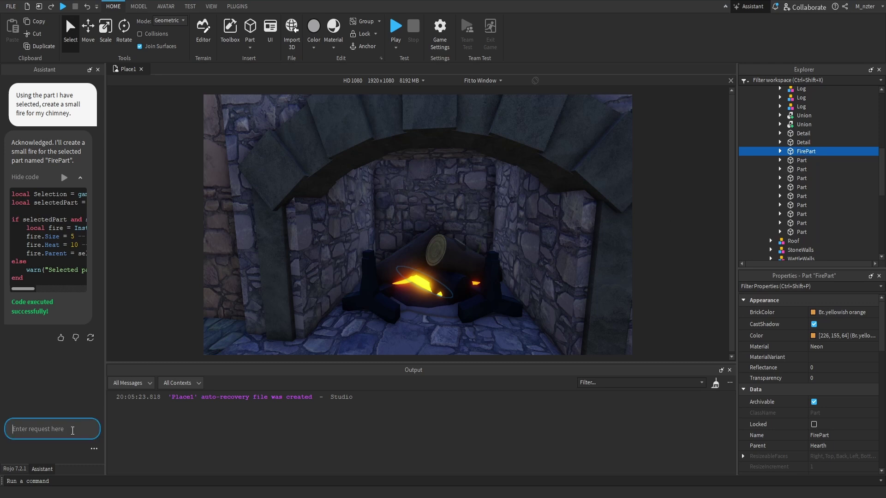
text(Using the part I have selected, create a bright fire for my chimney, which gives off like and makes some smoke.)
key(Return)
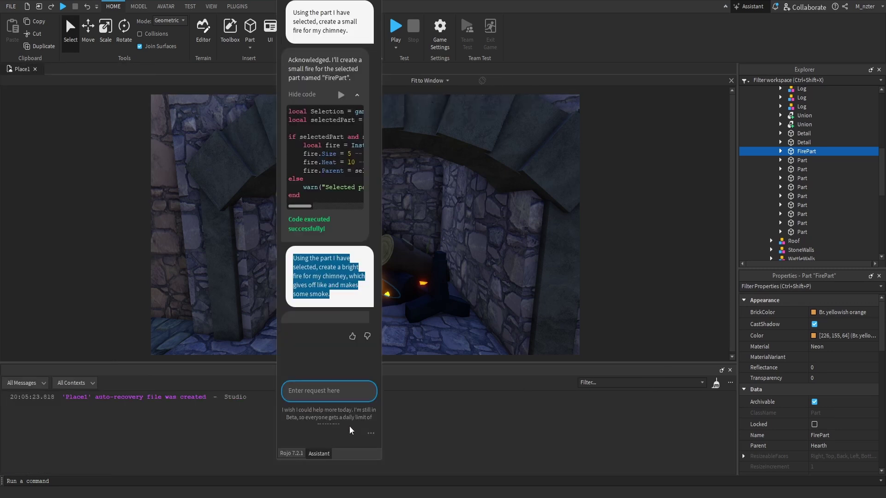
Highlight and read the Assistant's Beta notice beneath the request box.
mouse_move(343, 417)
mouse_down()
mouse_move(338, 429)
mouse_move(314, 419)
mouse_move(333, 430)
mouse_up()
double_click(287, 413)
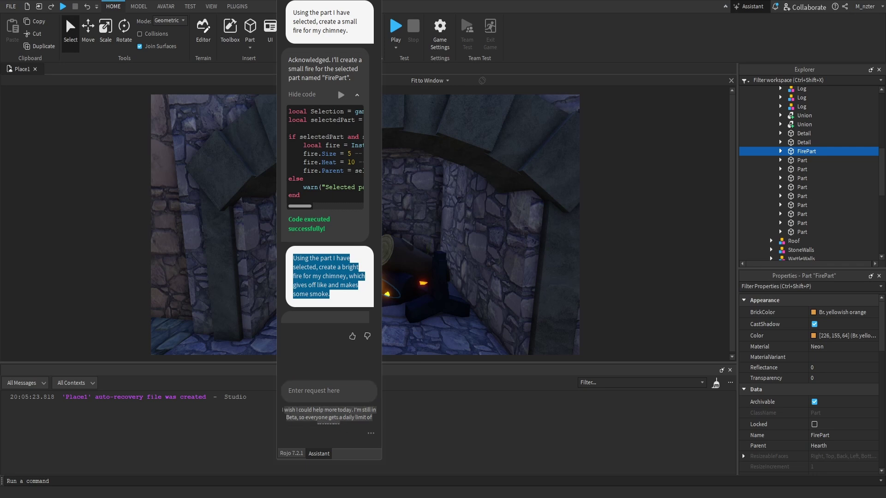